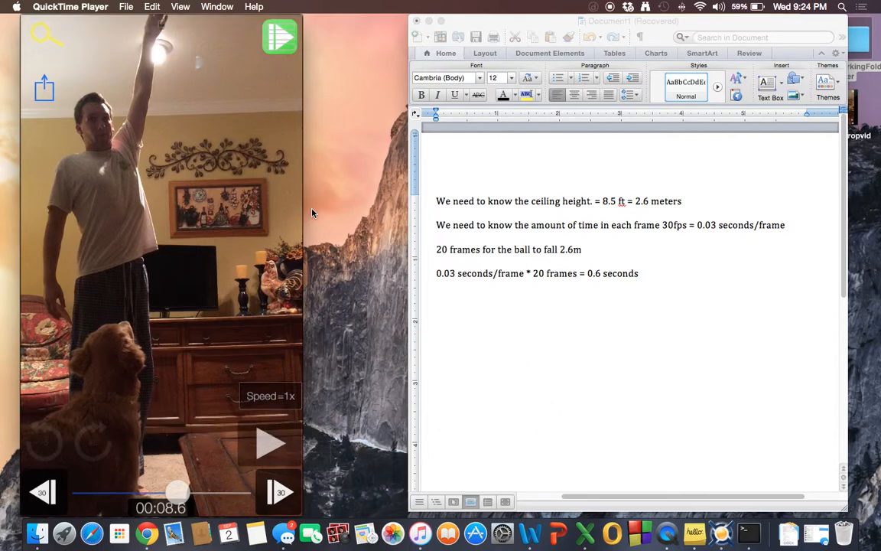
pyautogui.click(455, 205)
pyautogui.moveTo(439, 206); pyautogui.dragTo(682, 273)
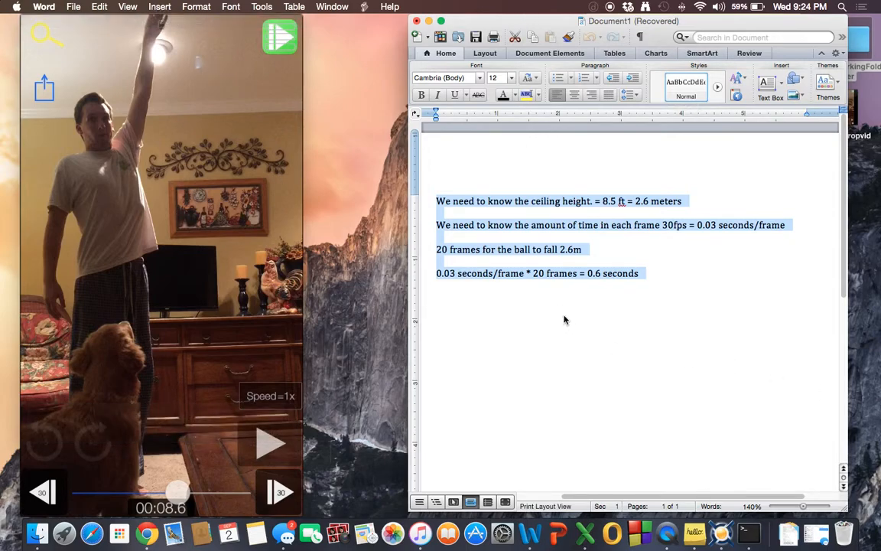
pyautogui.click(686, 201)
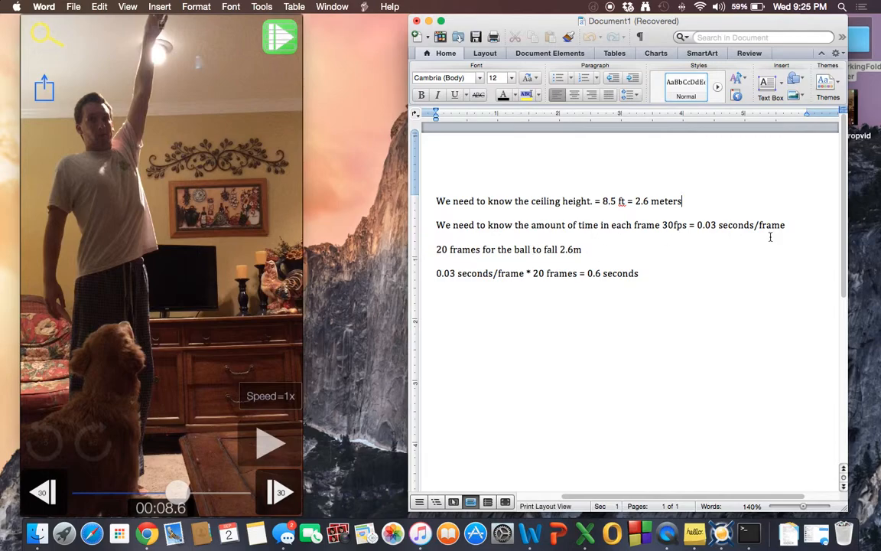
# Play the iphonedropvid clip of the ball drop through to its end and minimize its window.
pyautogui.moveTo(162, 420)
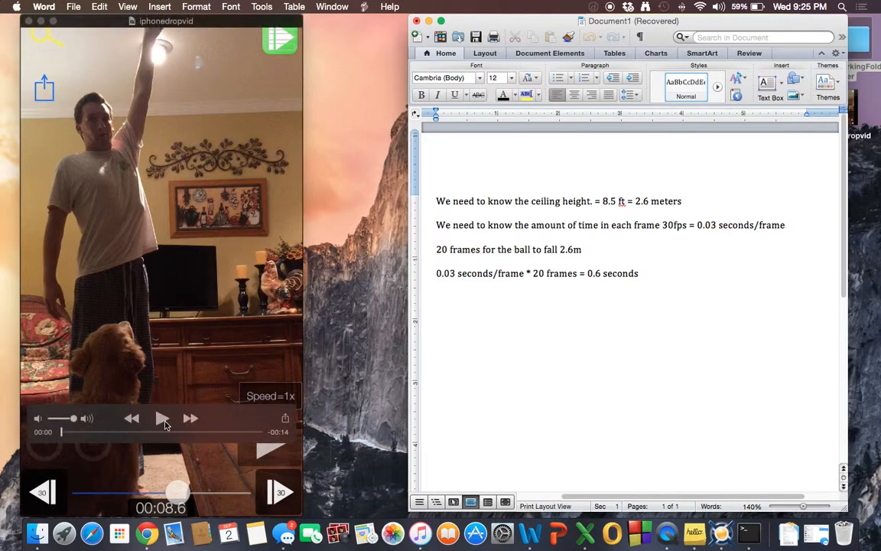
pyautogui.click(163, 419)
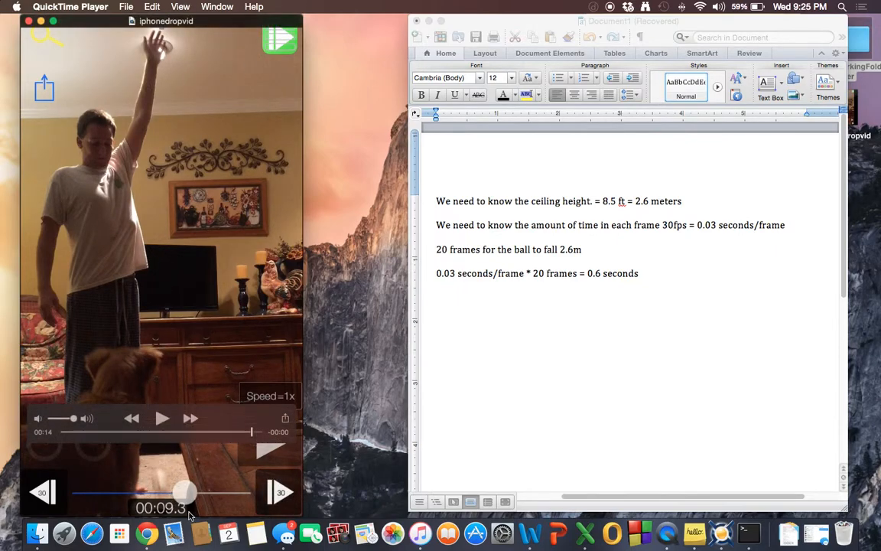
pyautogui.click(477, 274)
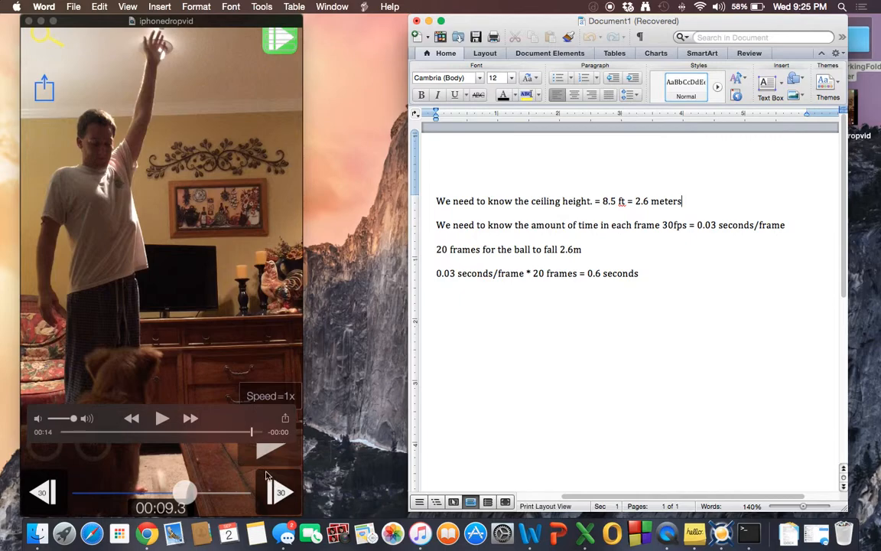
pyautogui.click(42, 21)
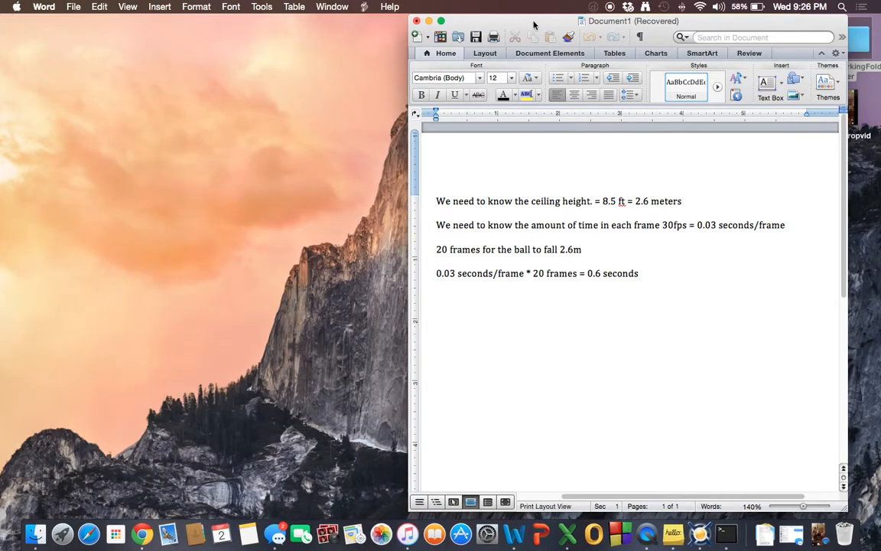
# Add the equation d = 1/2at^2 on a new line below the frame-time calculation.
pyautogui.click(664, 291)
pyautogui.press('Return')
pyautogui.write('d=')
pyautogui.write('1/2at')
pyautogui.click(503, 298)
pyautogui.press('BackSpace')
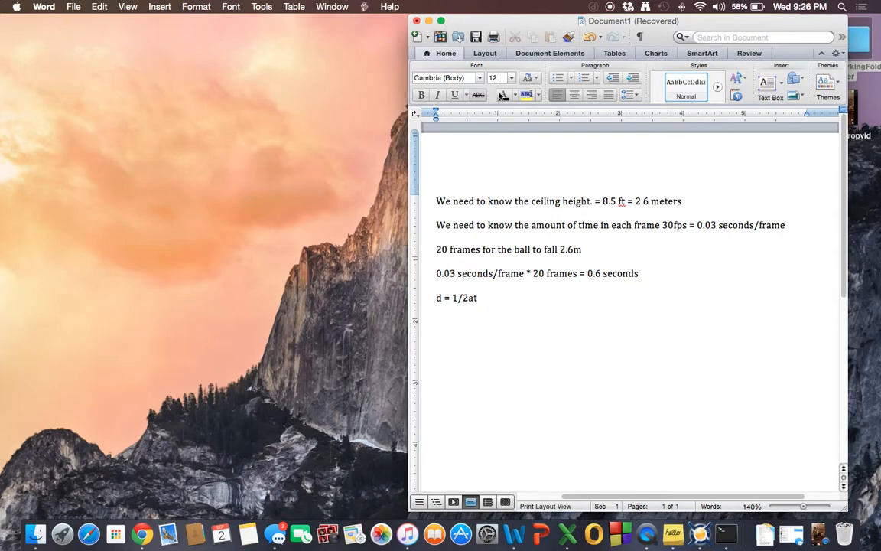
pyautogui.click(159, 7)
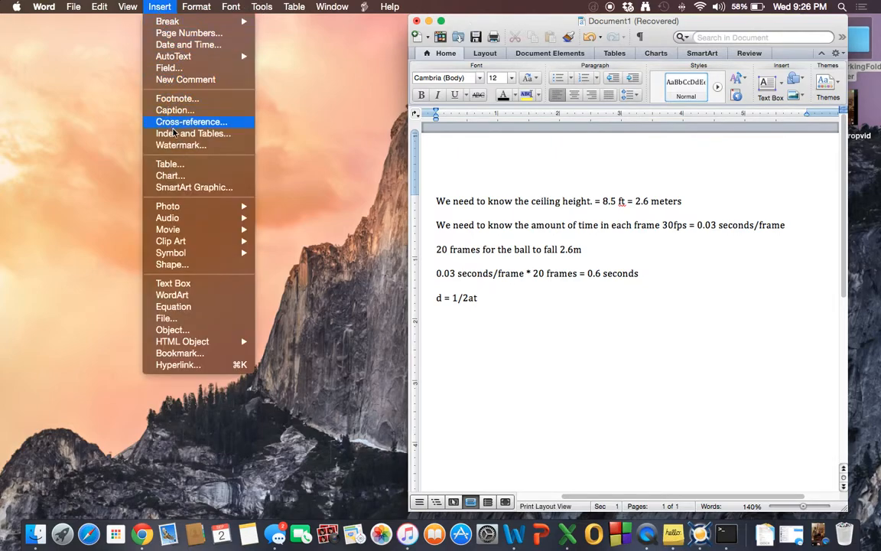
pyautogui.moveTo(188, 7)
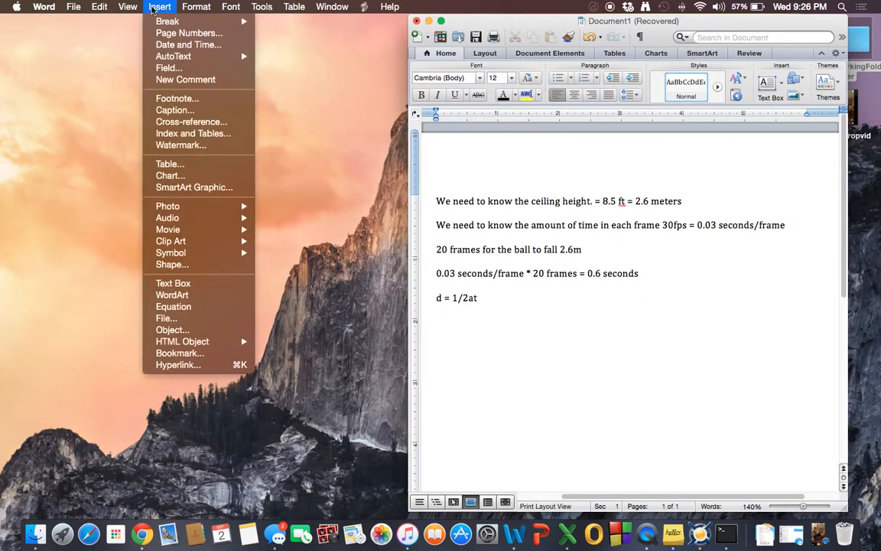
pyautogui.moveTo(129, 7)
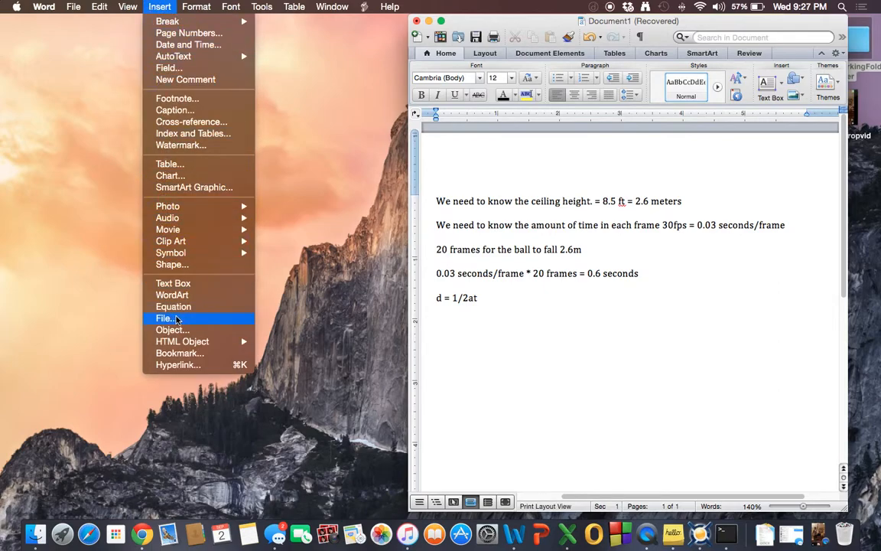
pyautogui.click(507, 305)
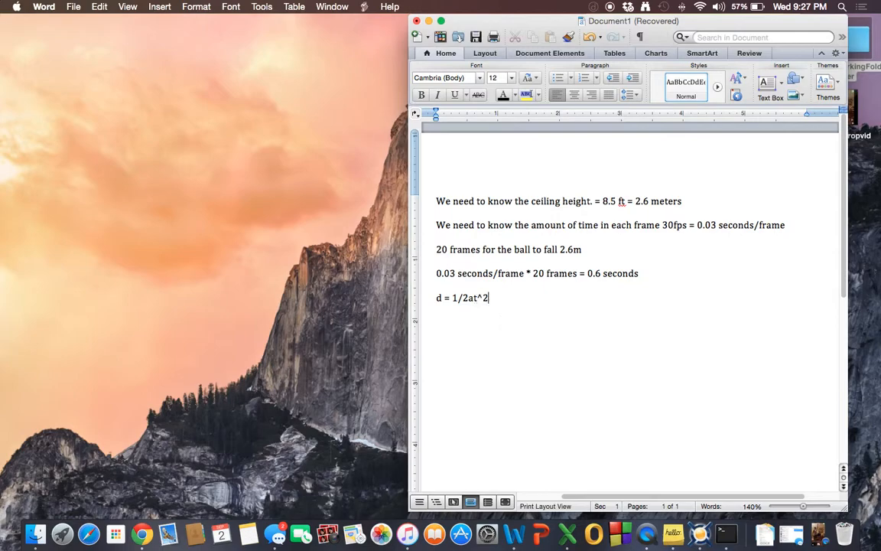
# Enclose the fraction of the distance equation in parentheses so it reads d = ( ½)at^2.
pyautogui.click(469, 298)
pyautogui.write(')')
pyautogui.click(448, 297)
pyautogui.write('(')
pyautogui.press('Left')
pyautogui.press('Left')
pyautogui.press('Left')
pyautogui.press('Left')
pyautogui.click(447, 299)
# Write the rearrangement for acceleration below the equation as two lines, 2d = at^2 and a = (2d/t^2).
pyautogui.write('2d')
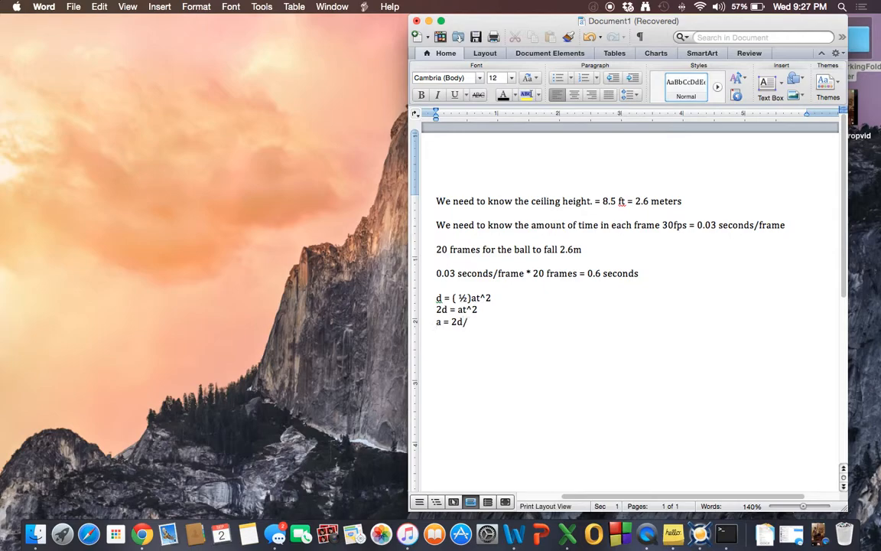
pyautogui.click(472, 309)
pyautogui.moveTo(460, 310); pyautogui.dragTo(482, 311)
pyautogui.click(472, 321)
pyautogui.write('t')
pyautogui.write('(')
# Examine the terms of the rearranged acceleration formula, in particular the squared time in the denominator.
pyautogui.moveTo(476, 322); pyautogui.dragTo(486, 322)
pyautogui.click(484, 321)
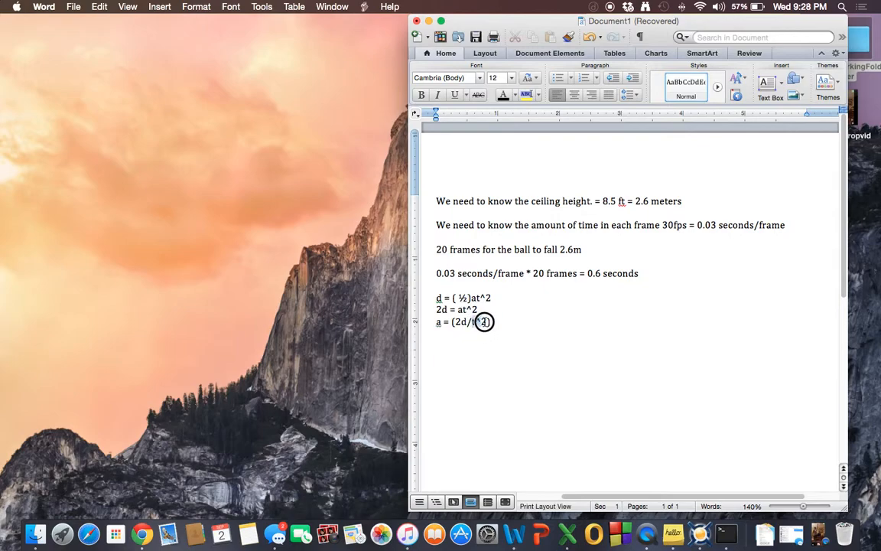
pyautogui.moveTo(472, 323); pyautogui.dragTo(489, 321)
pyautogui.click(449, 325)
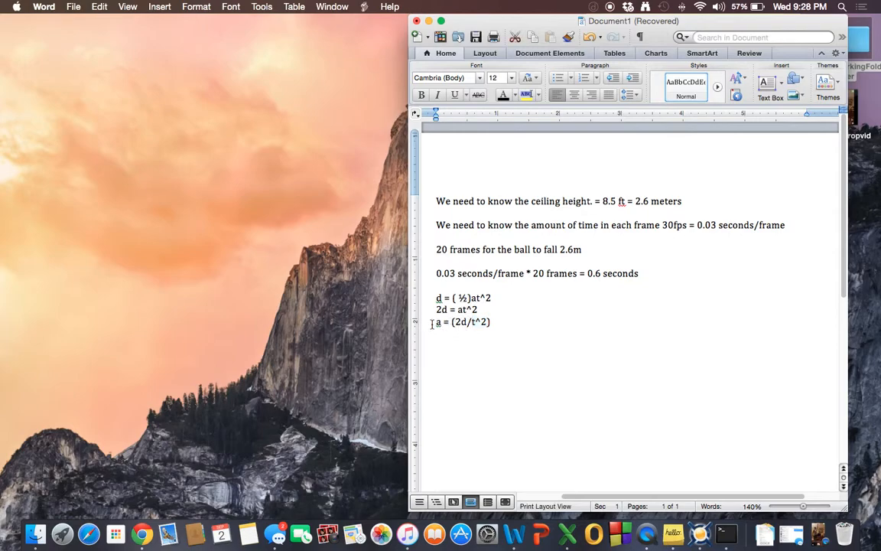
pyautogui.click(467, 322)
pyautogui.click(438, 323)
pyautogui.click(471, 322)
pyautogui.moveTo(472, 322); pyautogui.dragTo(508, 320)
pyautogui.click(512, 329)
pyautogui.click(508, 321)
pyautogui.moveTo(439, 322); pyautogui.dragTo(494, 323)
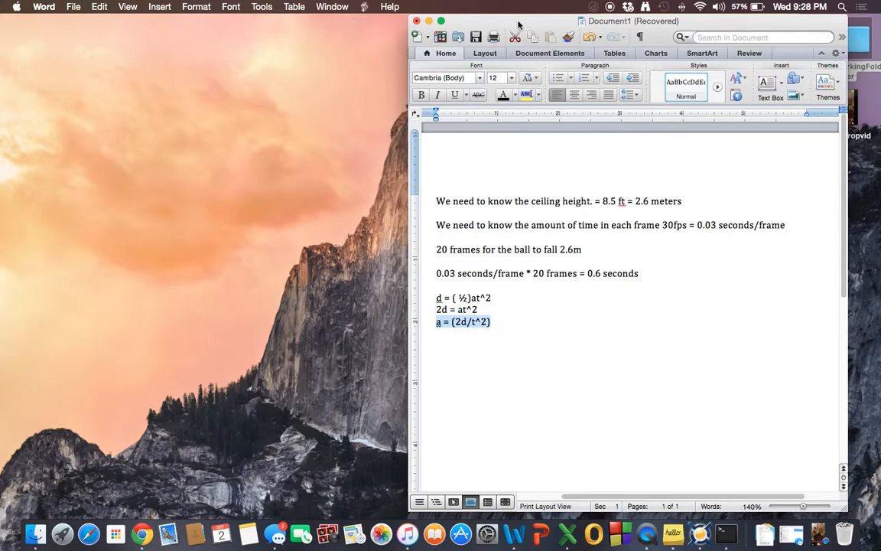
# Open a blank Excel workbook and bring it back to the front after restoring the minimized video window.
pyautogui.click(567, 536)
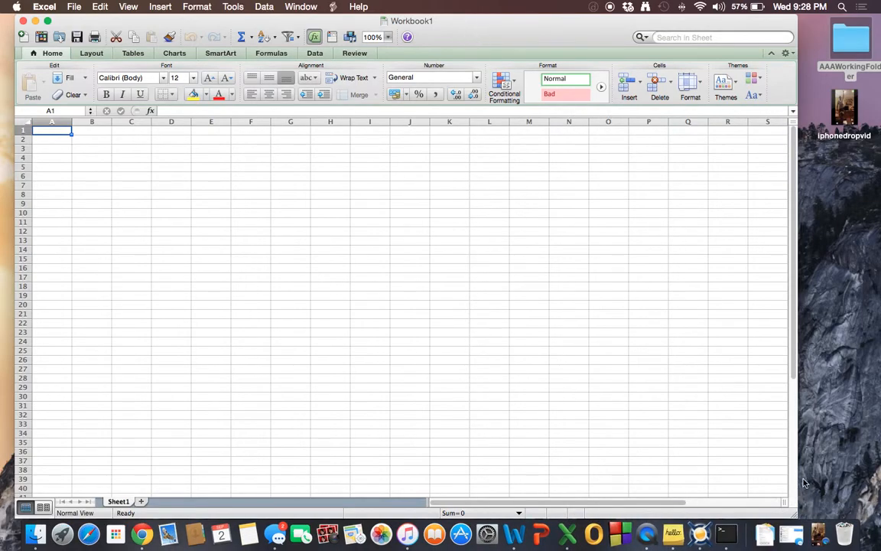
pyautogui.click(817, 533)
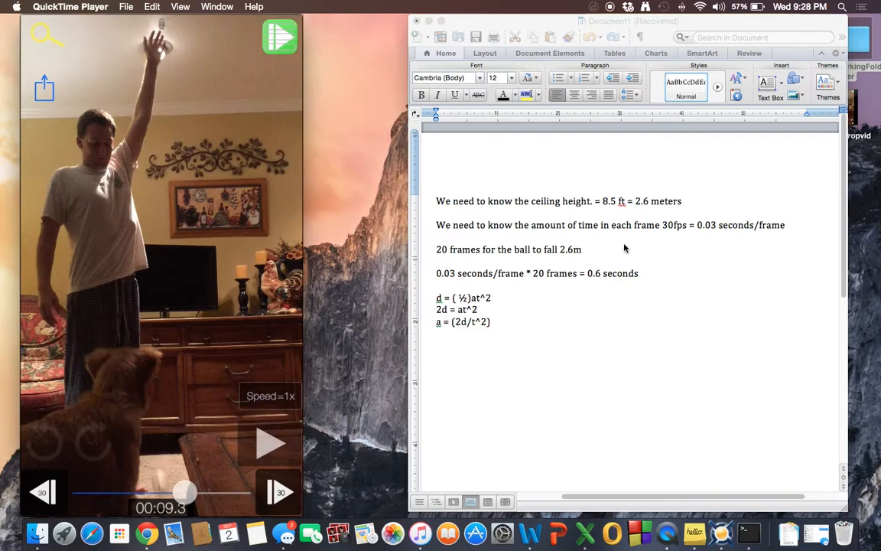
pyautogui.click(522, 333)
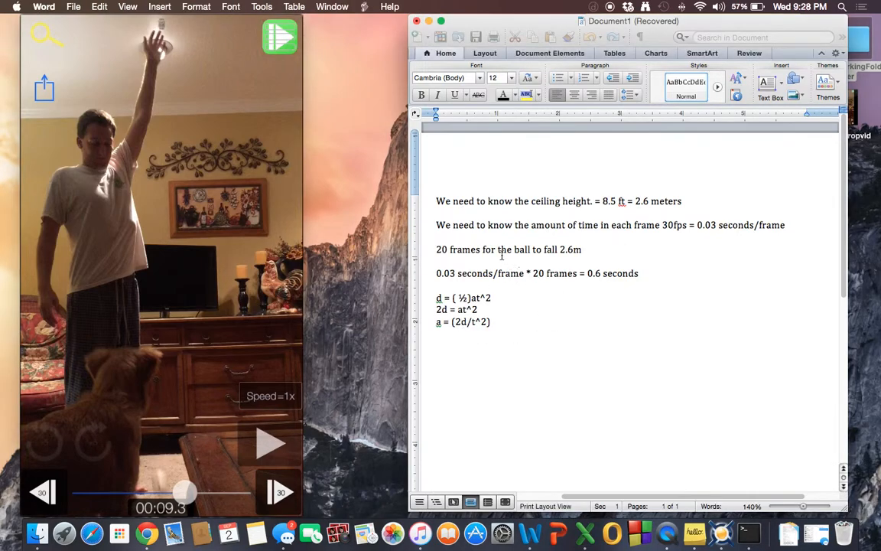
pyautogui.moveTo(430, 321); pyautogui.dragTo(813, 350)
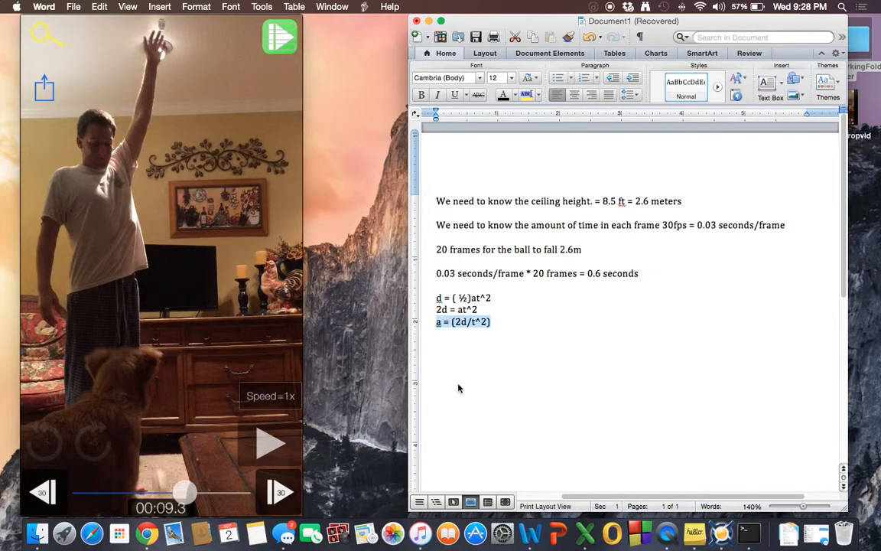
pyautogui.hotkey('ctrl', 'Up')
pyautogui.click(544, 47)
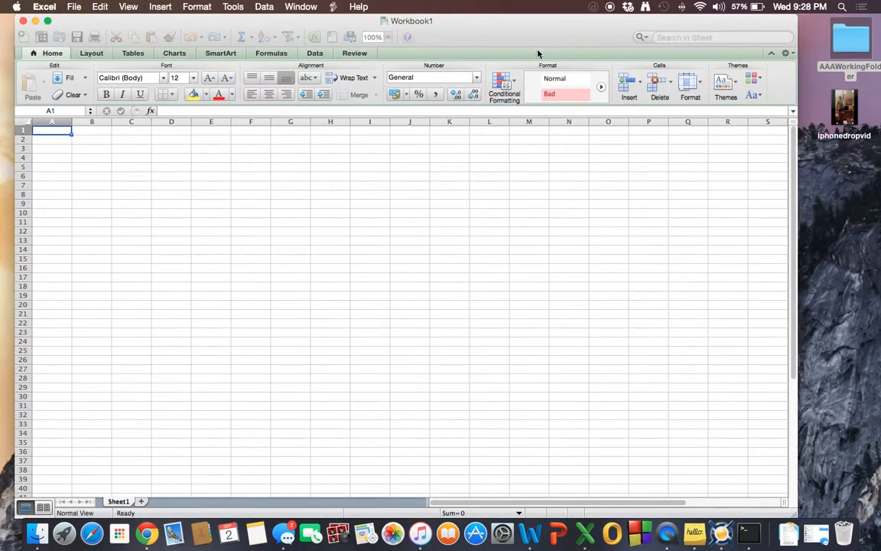
pyautogui.click(53, 131)
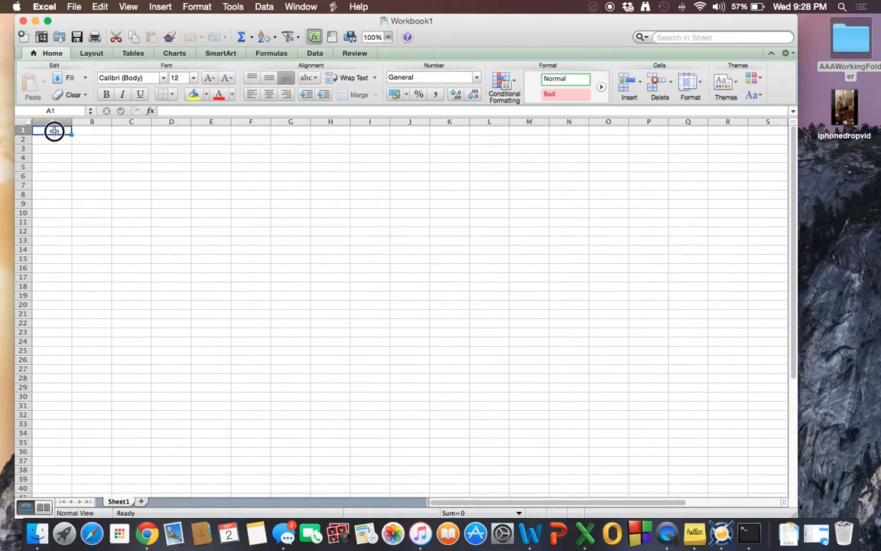
pyautogui.write('time')
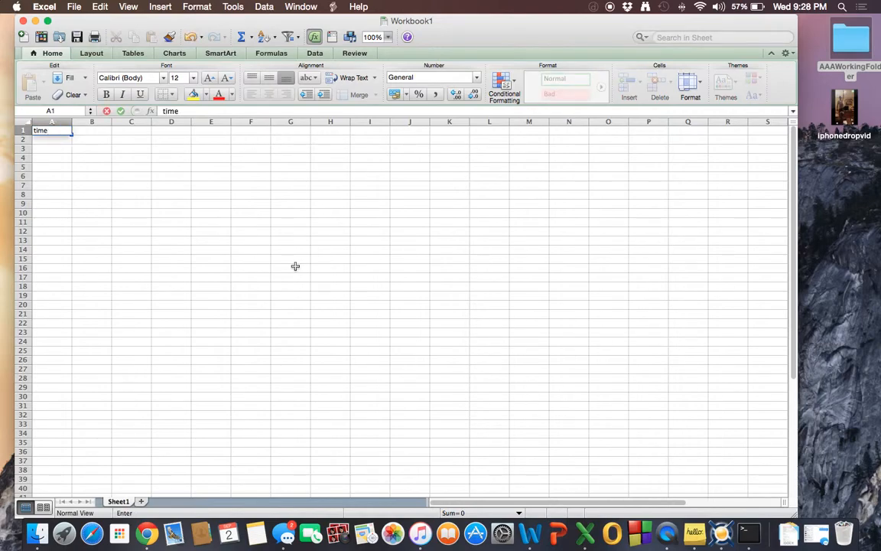
pyautogui.click(103, 130)
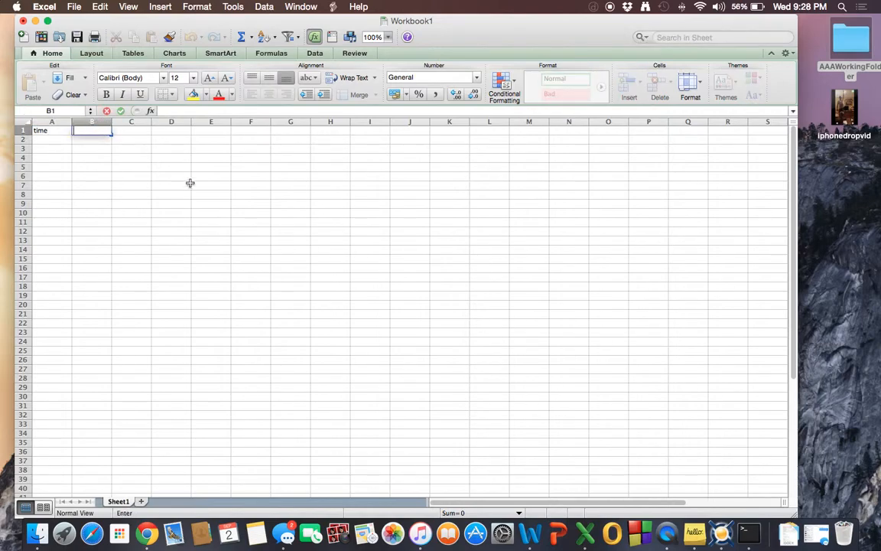
pyautogui.write('a')
pyautogui.press('BackSpace')
pyautogui.write('acelleration')
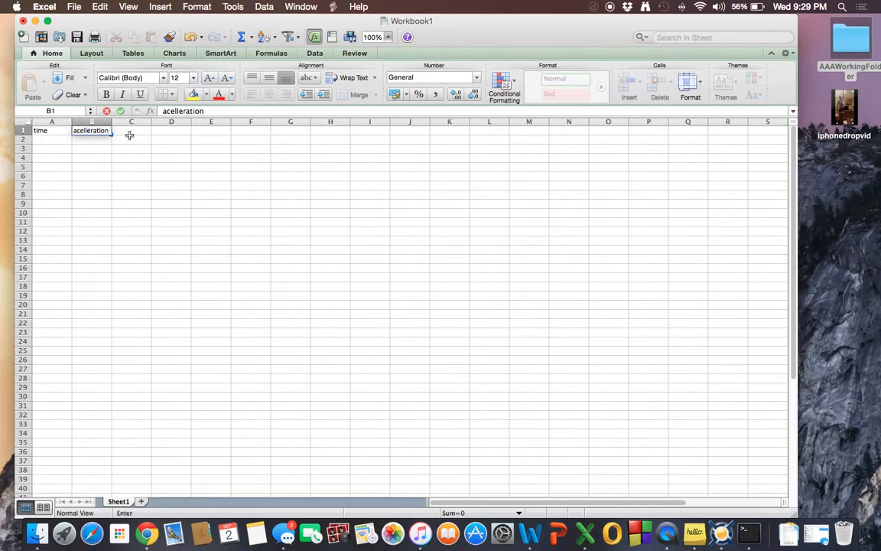
pyautogui.press('BackSpace')
pyautogui.press('BackSpace')
pyautogui.press('BackSpace')
pyautogui.press('BackSpace')
pyautogui.press('BackSpace')
pyautogui.press('BackSpace')
pyautogui.press('BackSpace')
pyautogui.press('BackSpace')
pyautogui.press('BackSpace')
pyautogui.press('BackSpace')
pyautogui.press('BackSpace')
# Replace the header in cell A1 with distance and enter the header time in cell B1.
pyautogui.doubleClick(58, 130)
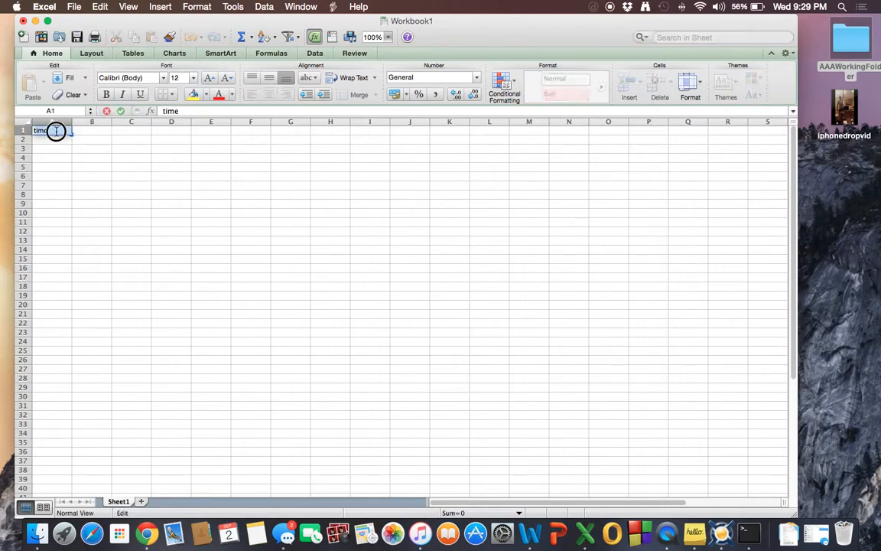
pyautogui.click(62, 133)
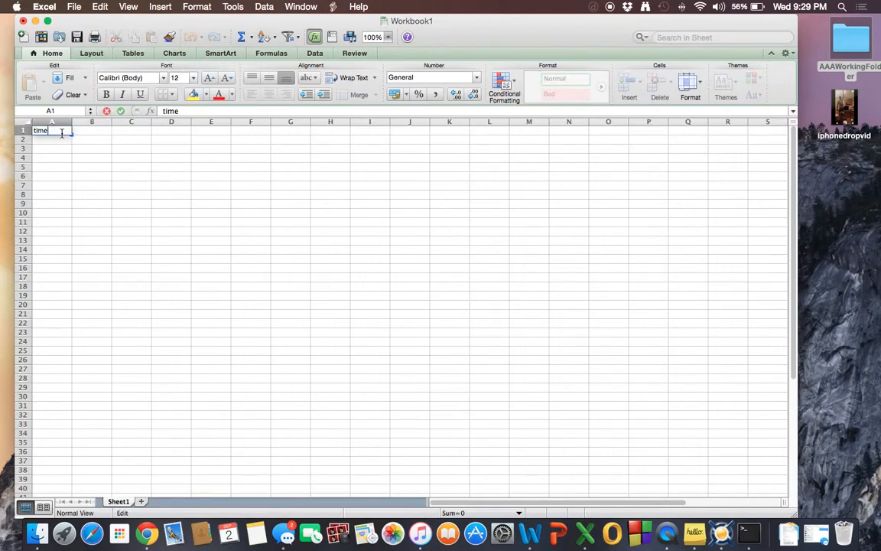
pyautogui.press('BackSpace')
pyautogui.press('BackSpace')
pyautogui.press('BackSpace')
pyautogui.press('BackSpace')
pyautogui.write('distance')
pyautogui.doubleClick(84, 131)
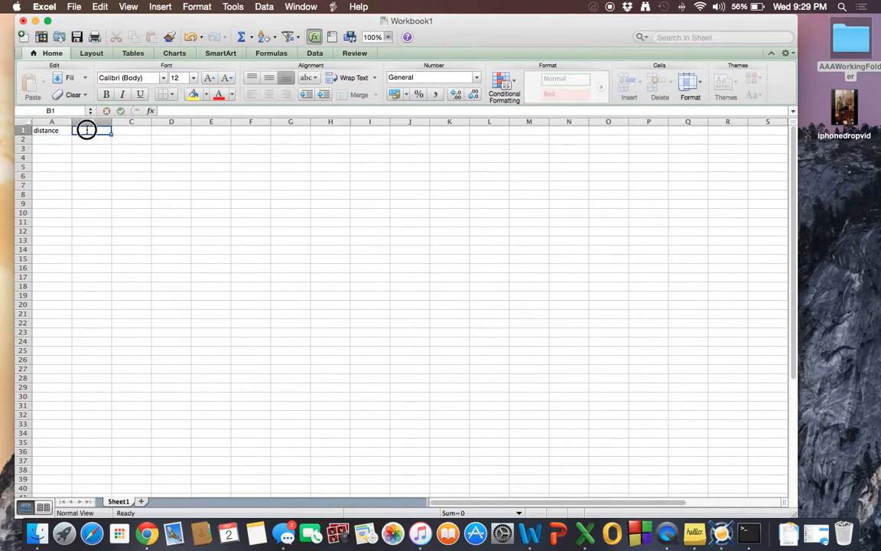
pyautogui.write('time')
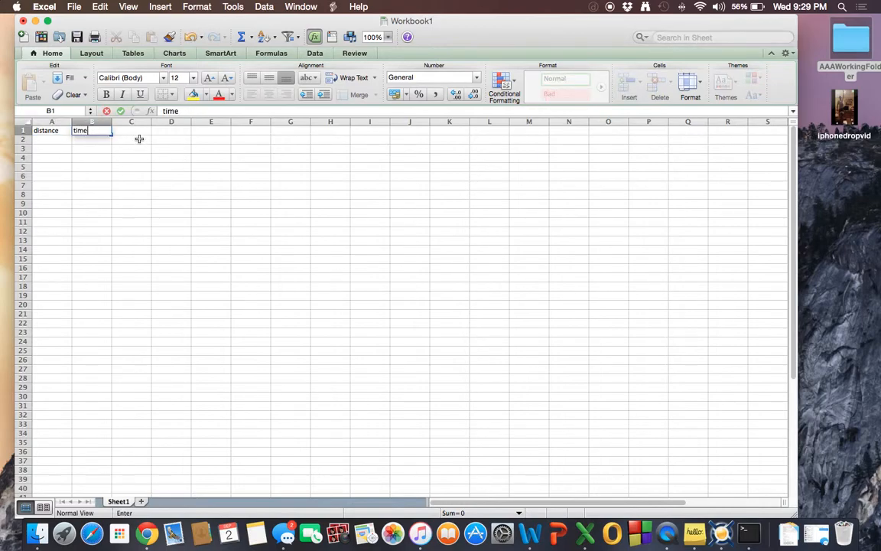
# Enter the header acceleration in cell C1.
pyautogui.click(135, 131)
pyautogui.write('ace')
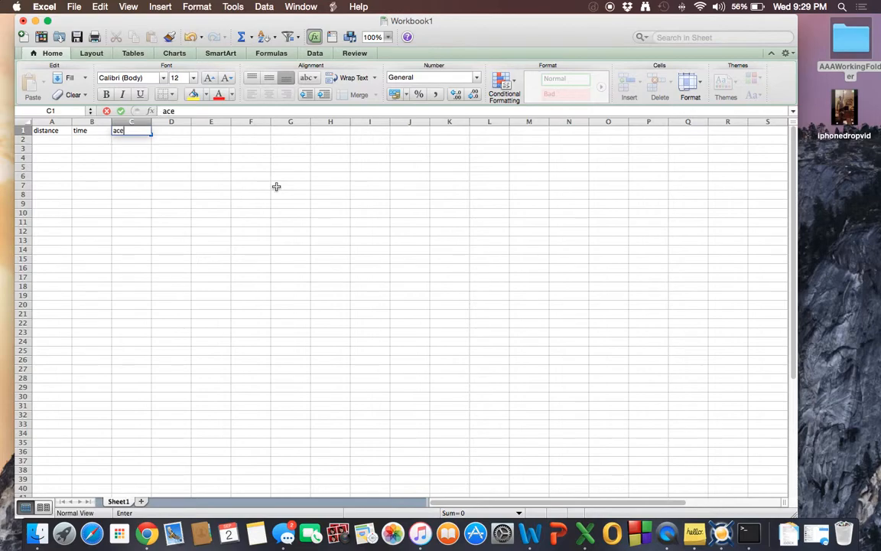
pyautogui.write('llera')
pyautogui.press('BackSpace')
pyautogui.press('BackSpace')
pyautogui.press('BackSpace')
pyautogui.press('BackSpace')
pyautogui.press('BackSpace')
pyautogui.press('BackSpace')
pyautogui.press('BackSpace')
pyautogui.write('celeration')
pyautogui.press('Return')
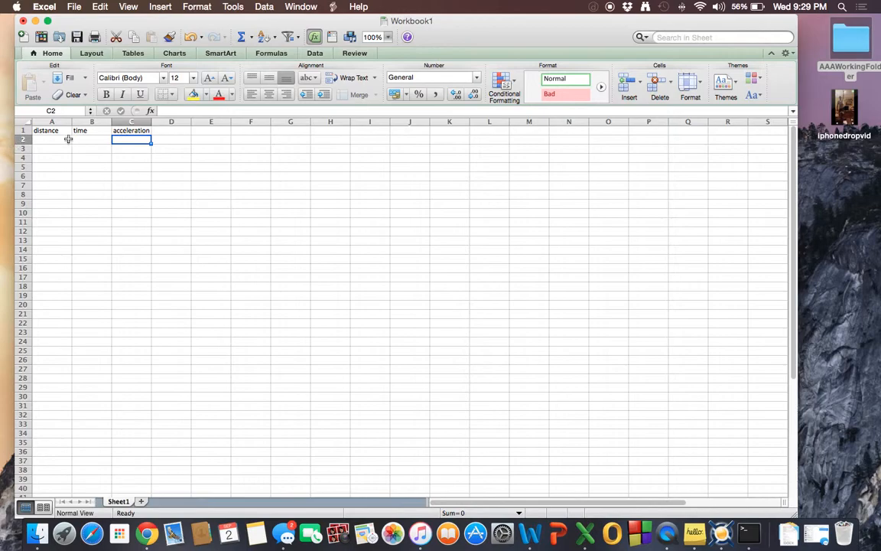
# Append the formula note (a=2d/(t^2)) to the acceleration header in cell C1.
pyautogui.click(61, 140)
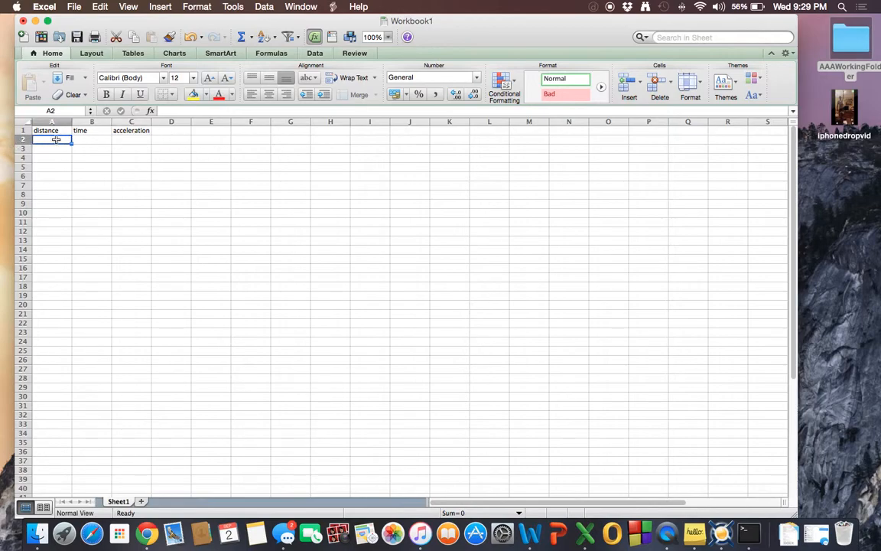
pyautogui.click(136, 131)
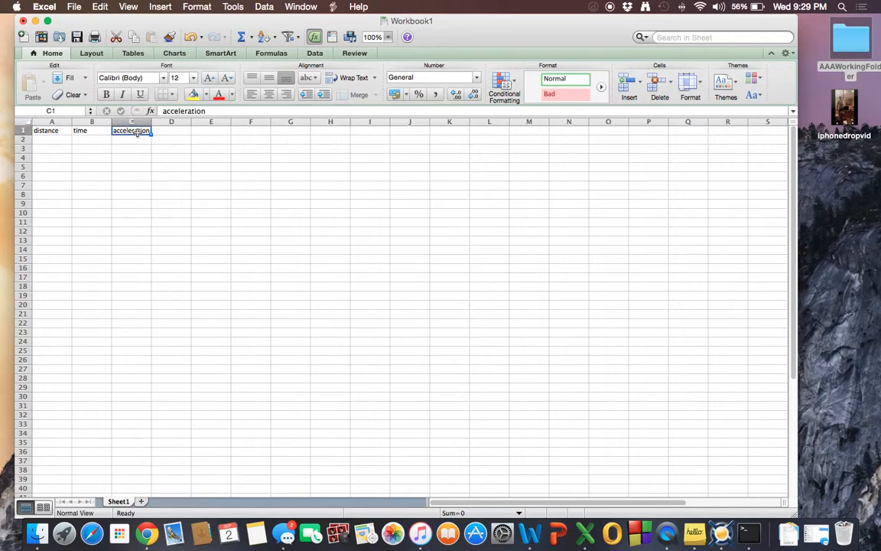
pyautogui.doubleClick(137, 132)
pyautogui.doubleClick(139, 132)
pyautogui.click(150, 131)
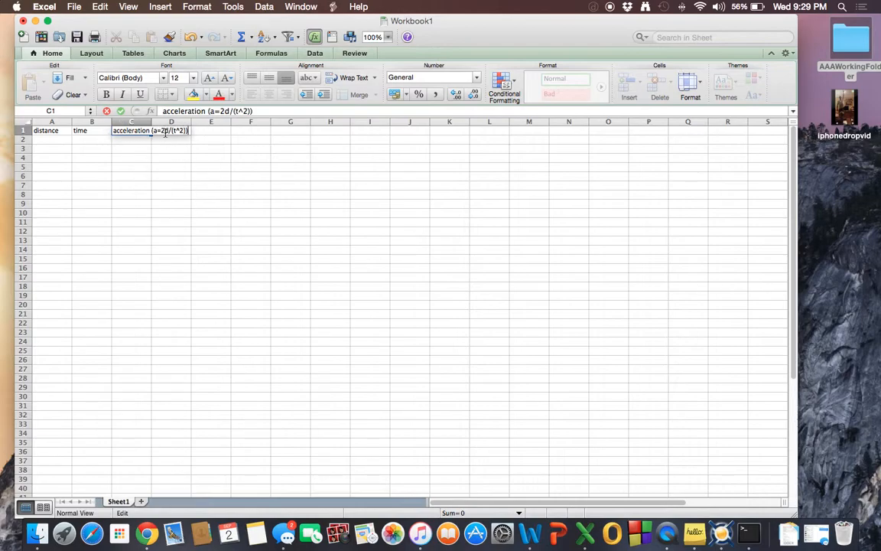
# Enter 2.6 as the distance value in cell A2.
pyautogui.click(61, 140)
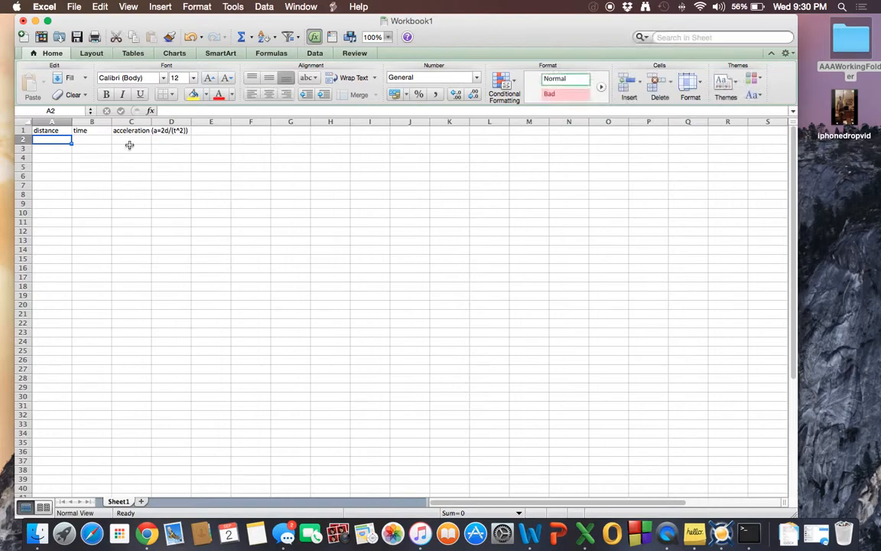
pyautogui.doubleClick(55, 141)
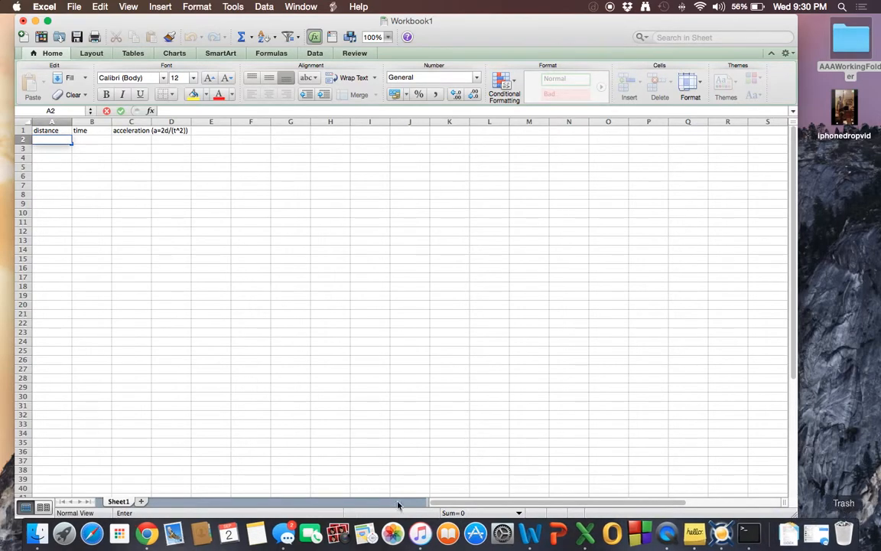
pyautogui.write('2.6')
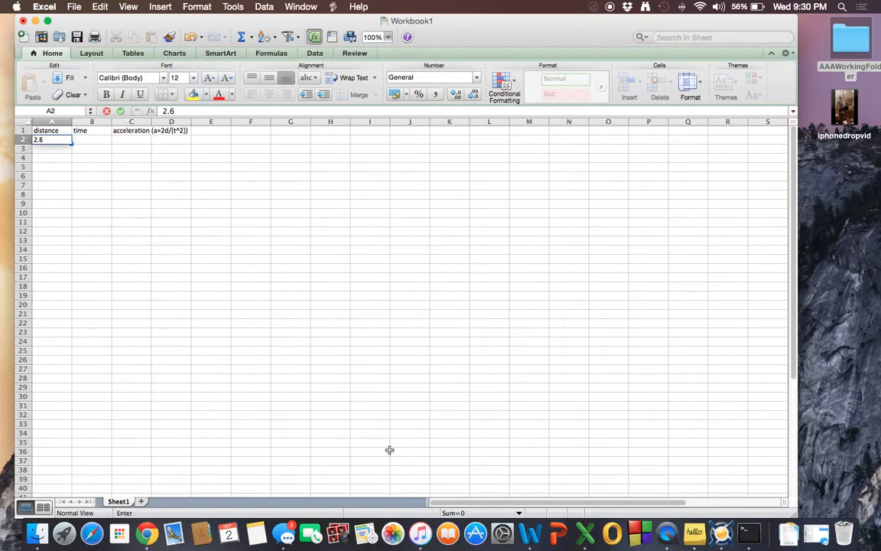
pyautogui.doubleClick(56, 131)
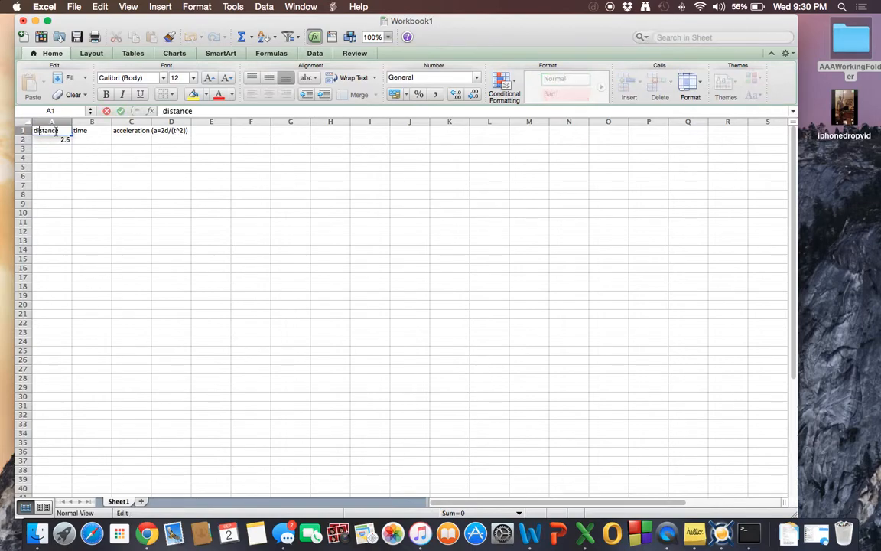
pyautogui.click(49, 141)
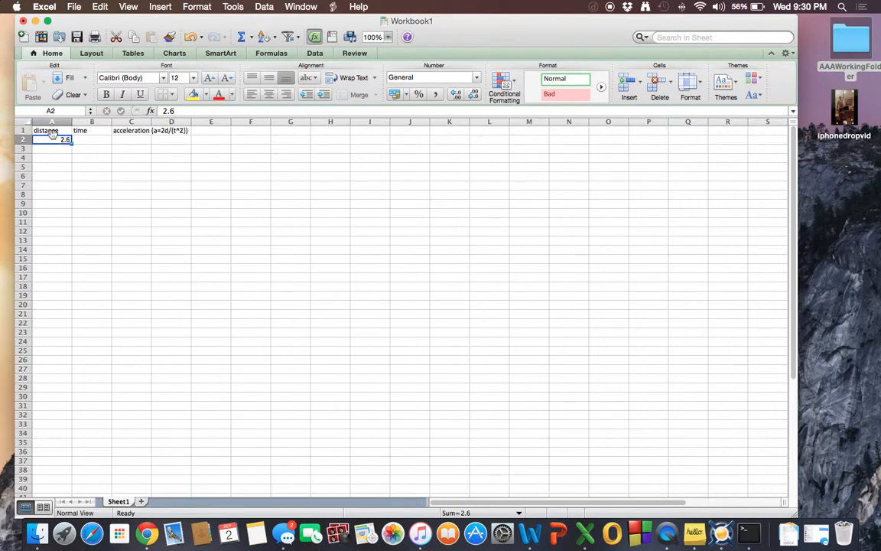
pyautogui.doubleClick(39, 131)
pyautogui.click(55, 141)
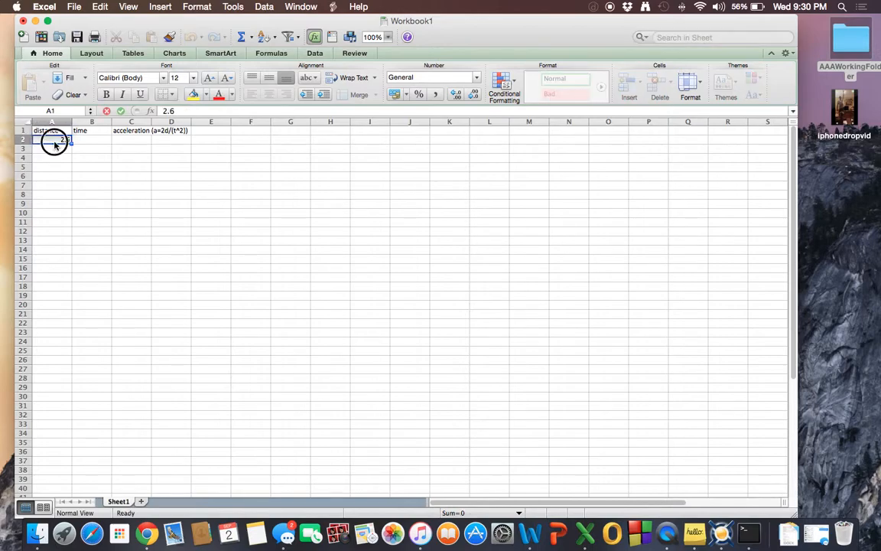
pyautogui.click(80, 141)
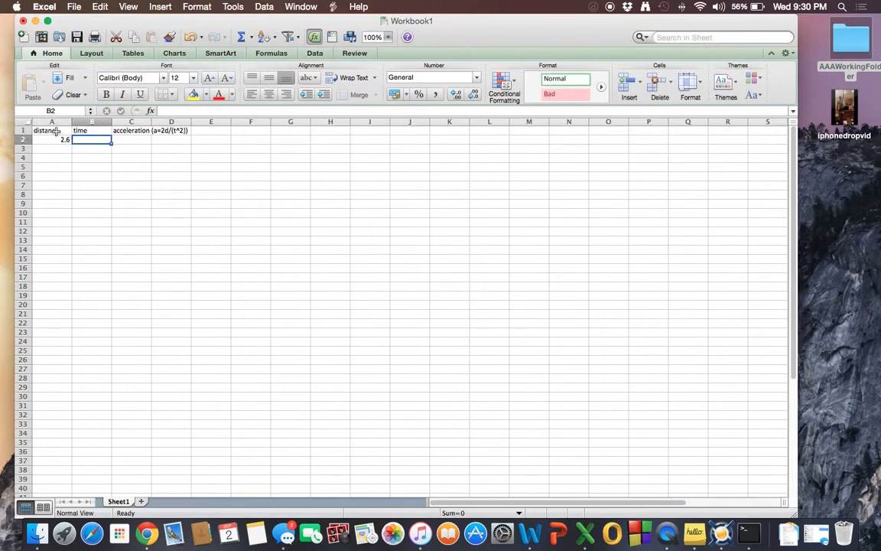
pyautogui.click(51, 131)
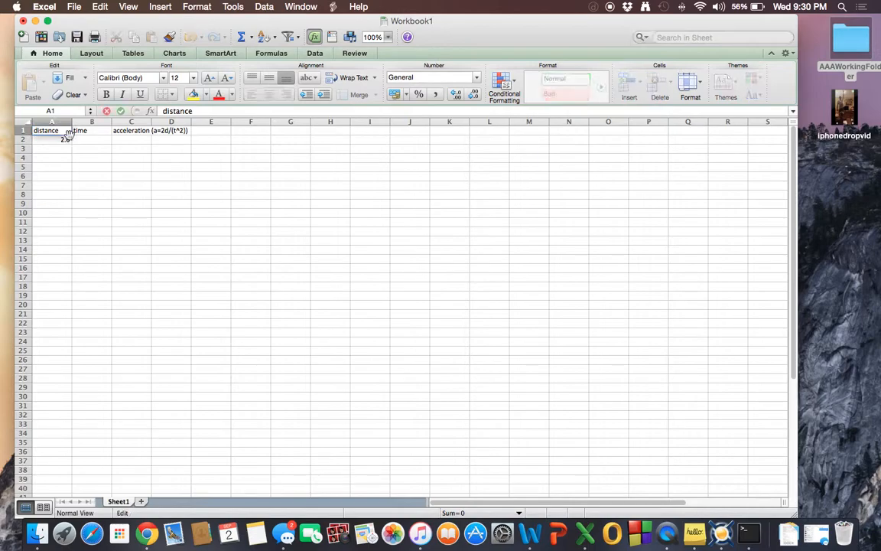
pyautogui.click(104, 132)
pyautogui.click(117, 133)
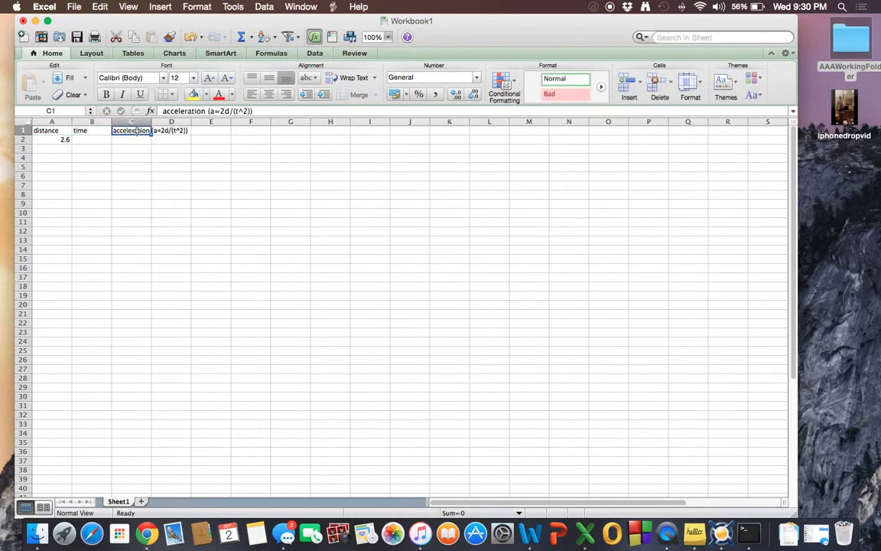
pyautogui.click(54, 131)
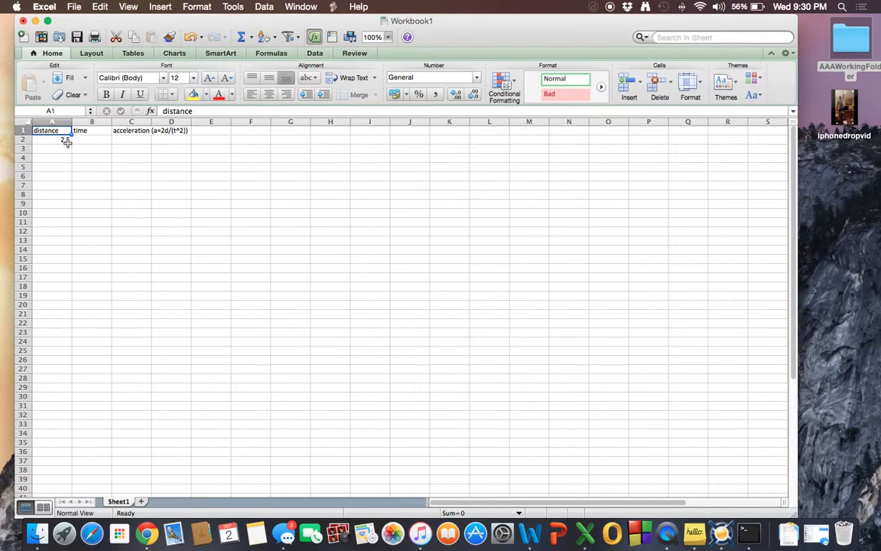
pyautogui.click(89, 130)
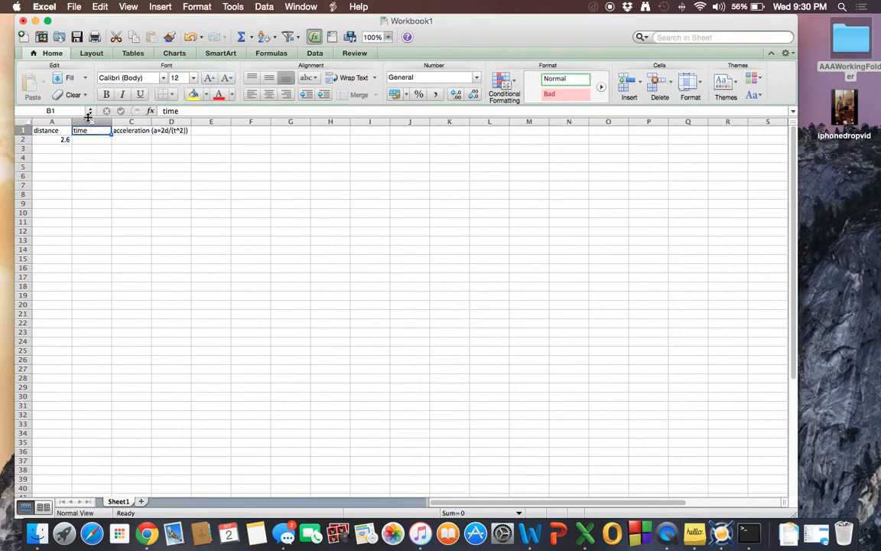
pyautogui.click(125, 131)
pyautogui.click(45, 131)
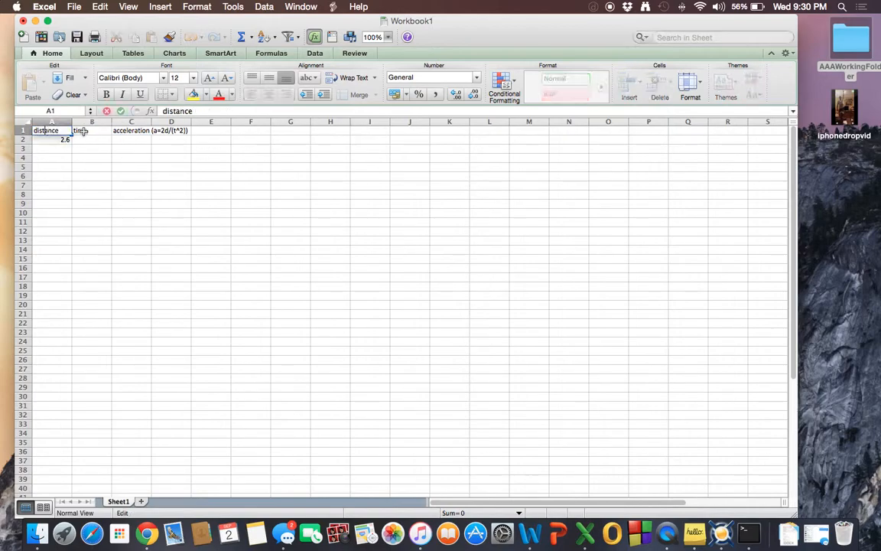
pyautogui.click(84, 131)
pyautogui.click(138, 131)
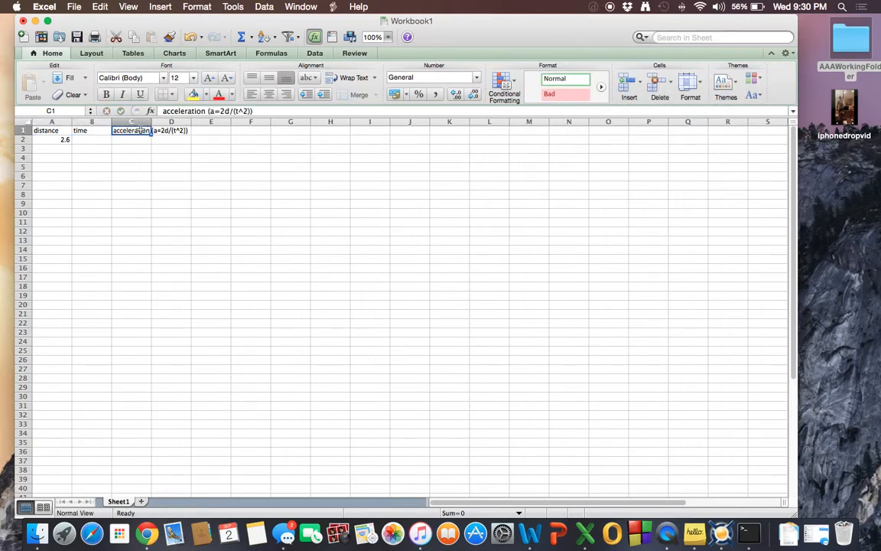
pyautogui.doubleClick(51, 130)
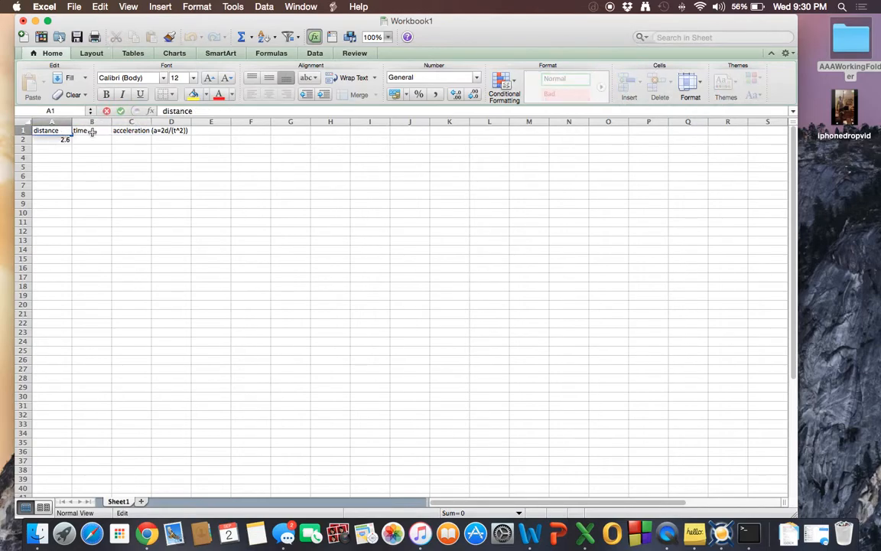
pyautogui.doubleClick(92, 131)
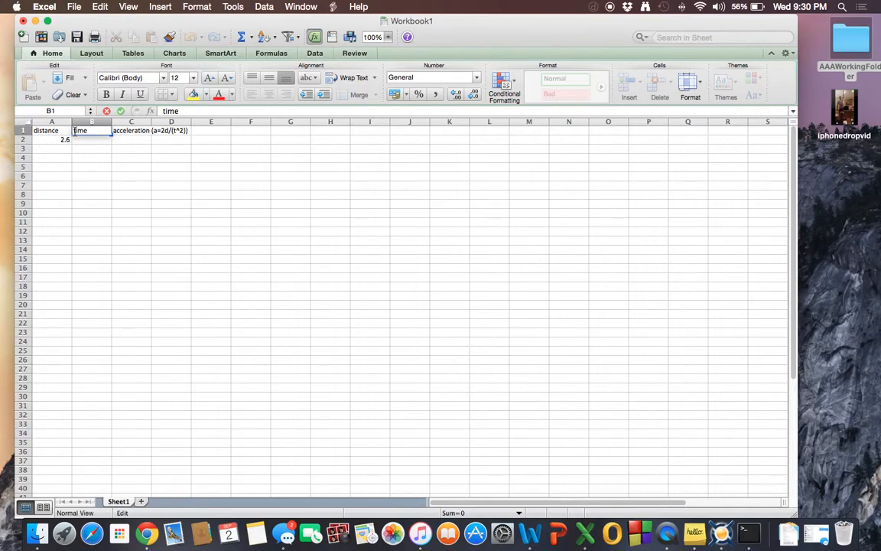
pyautogui.doubleClick(62, 131)
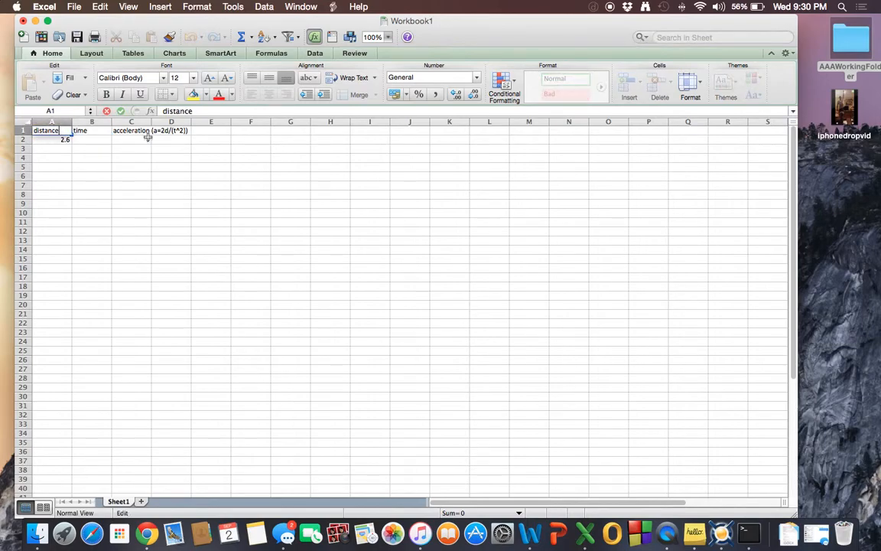
pyautogui.click(118, 132)
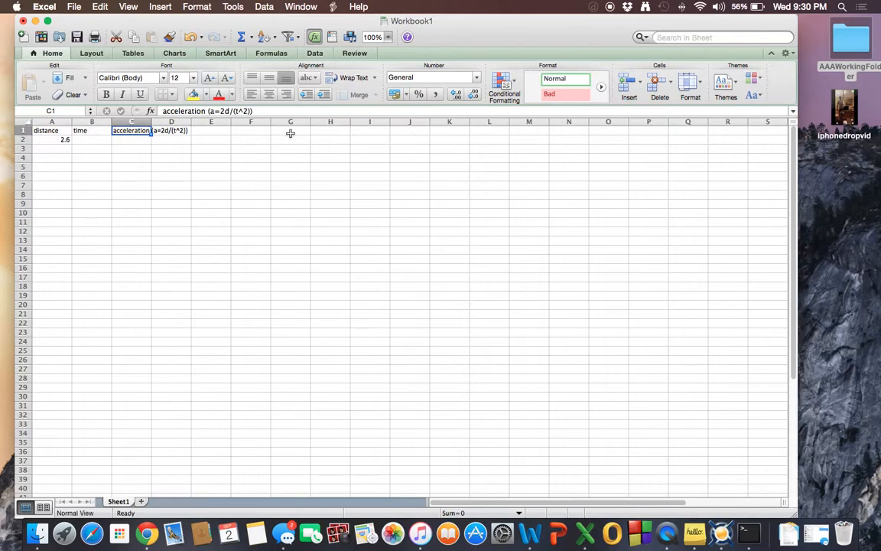
# Check the fall time in the Word notes and enter 0.6 as the time value in cell B2 of the Excel workbook.
pyautogui.doubleClick(89, 142)
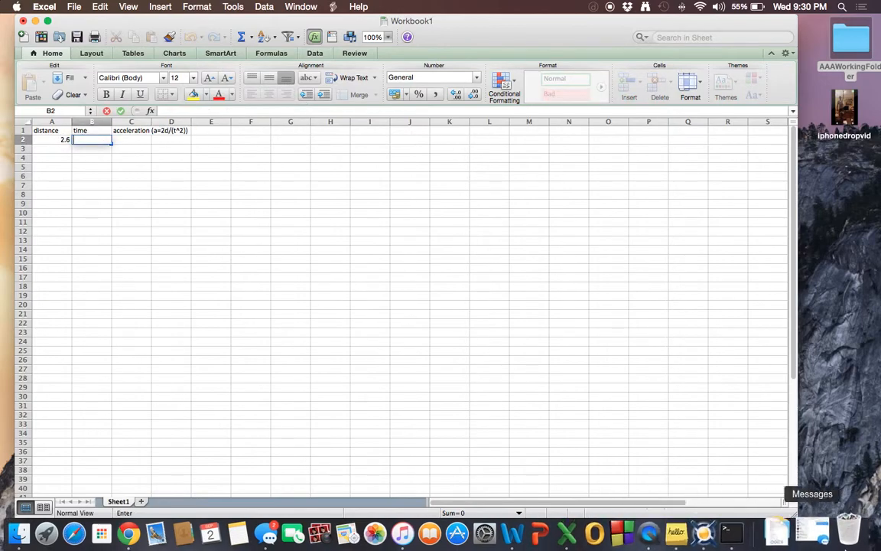
pyautogui.click(536, 539)
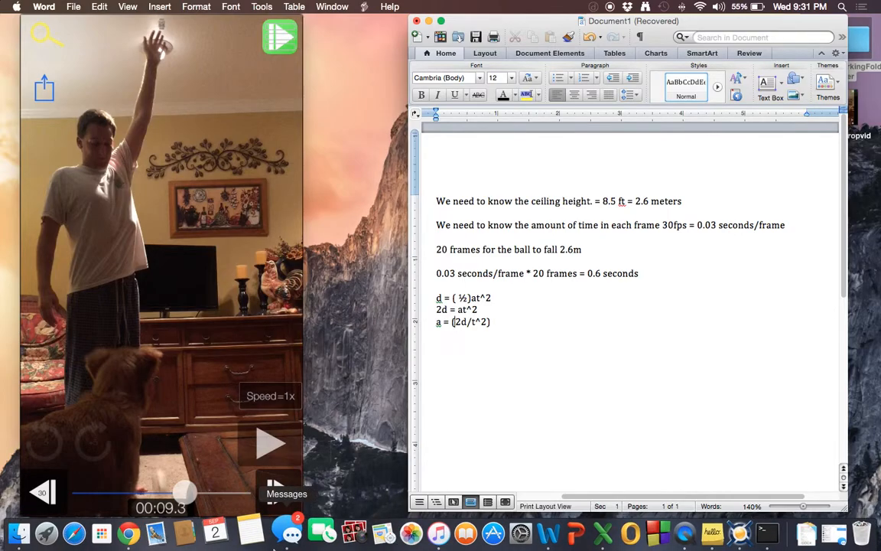
pyautogui.hotkey('ctrl', 'Up')
pyautogui.click(566, 36)
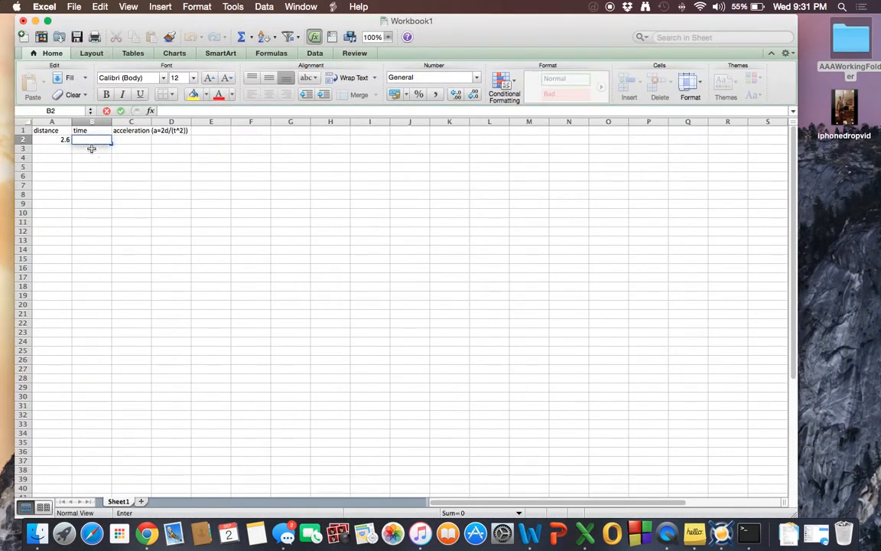
pyautogui.write('0.6')
pyautogui.press('Return')
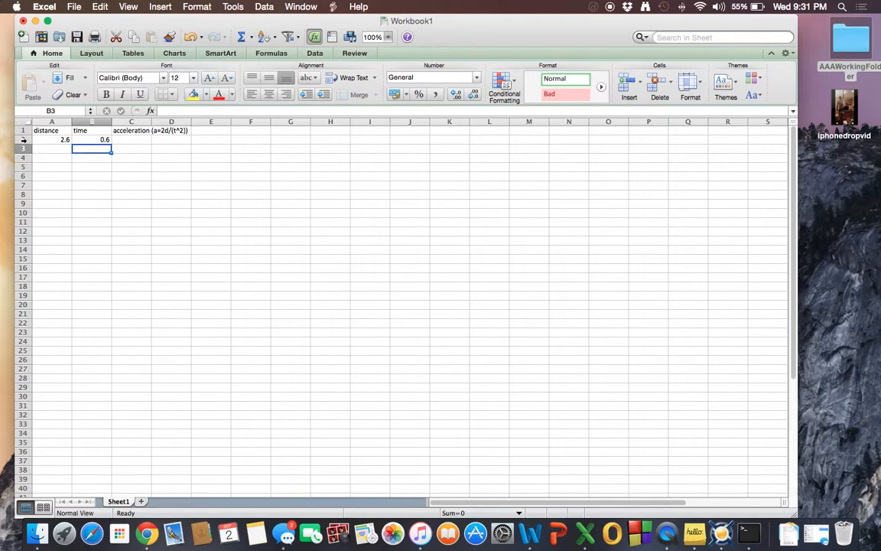
# Enter the acceleration formula =(2*A2)/(B2^2) in cell C2.
pyautogui.doubleClick(119, 140)
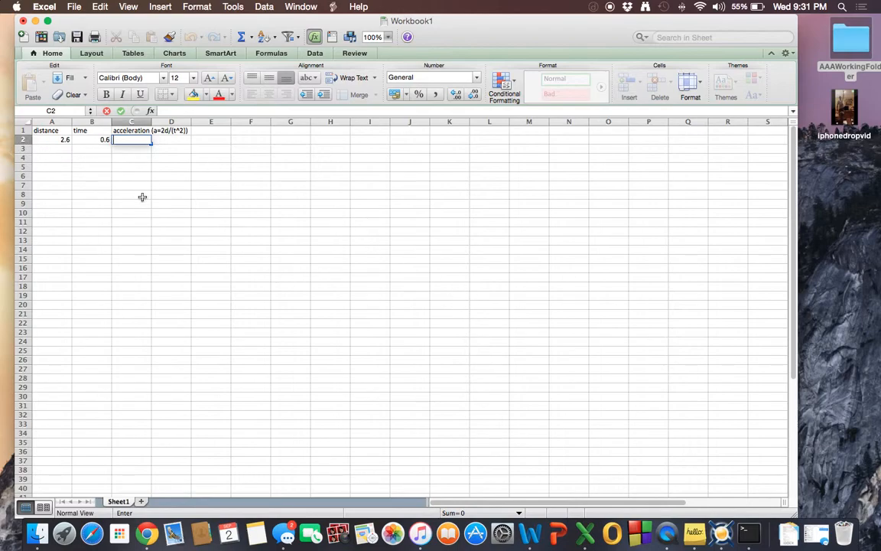
pyautogui.write('=')
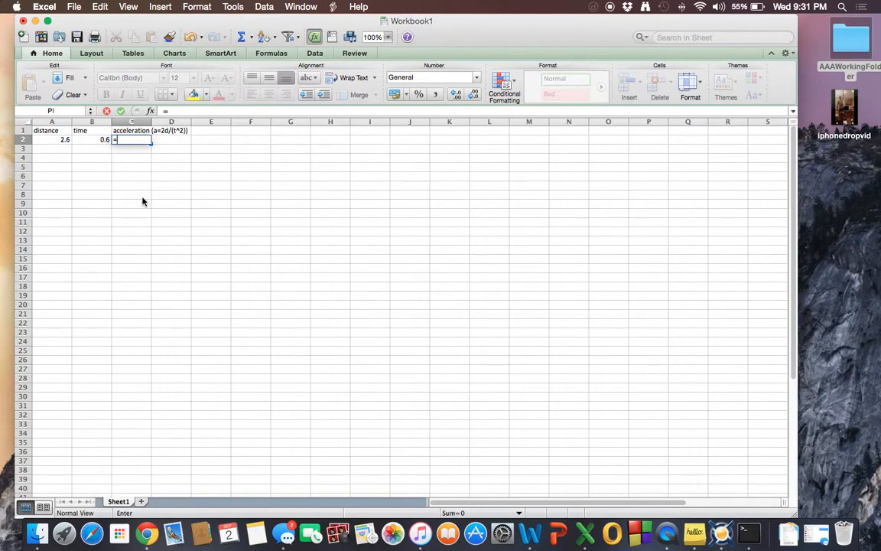
pyautogui.write('(')
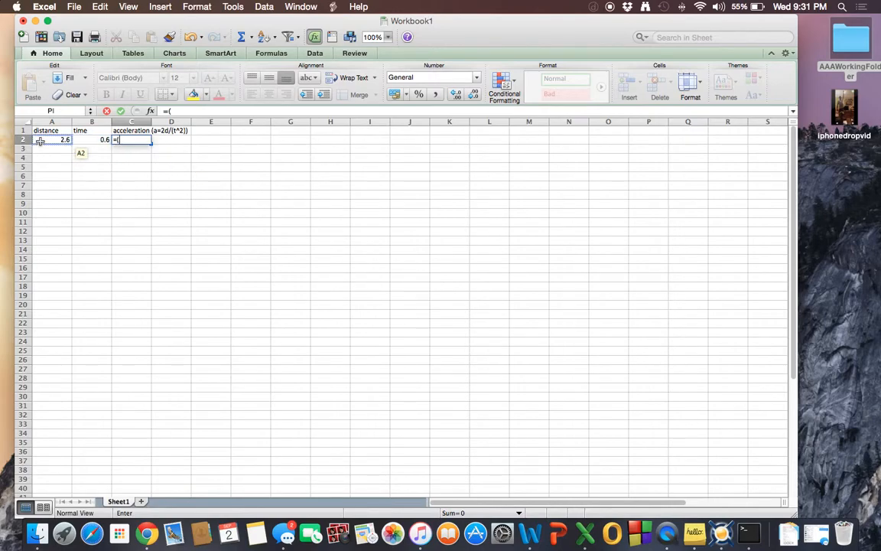
pyautogui.write('2*')
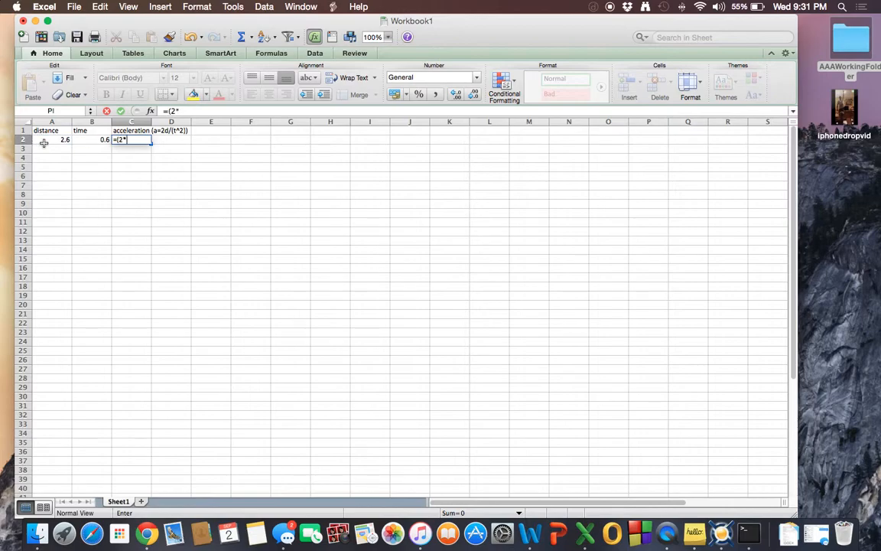
pyautogui.click(46, 143)
pyautogui.write(')')
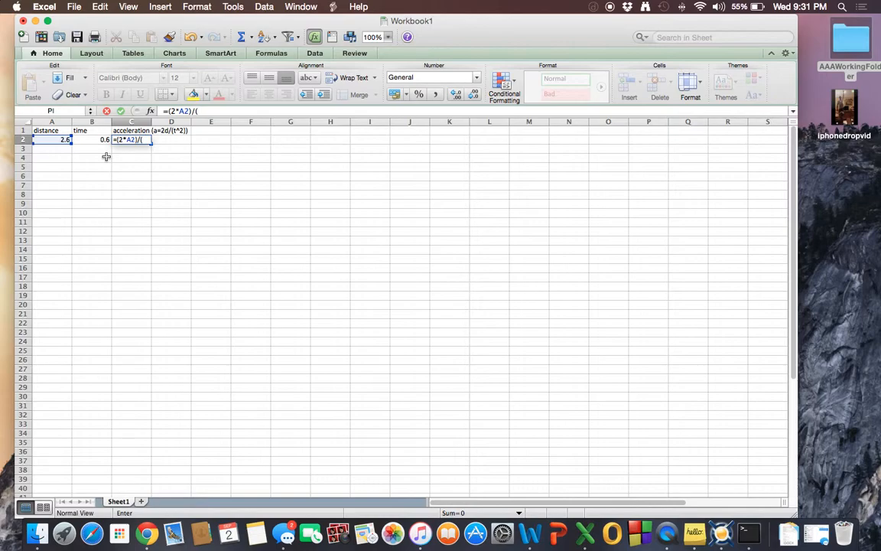
pyautogui.write('/(')
pyautogui.click(95, 140)
pyautogui.write(')')
pyautogui.press('BackSpace')
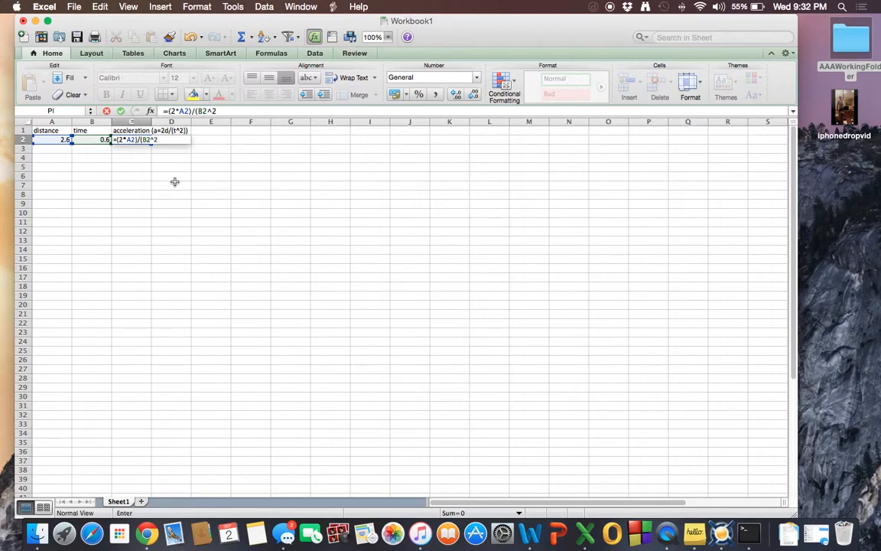
pyautogui.press('Return')
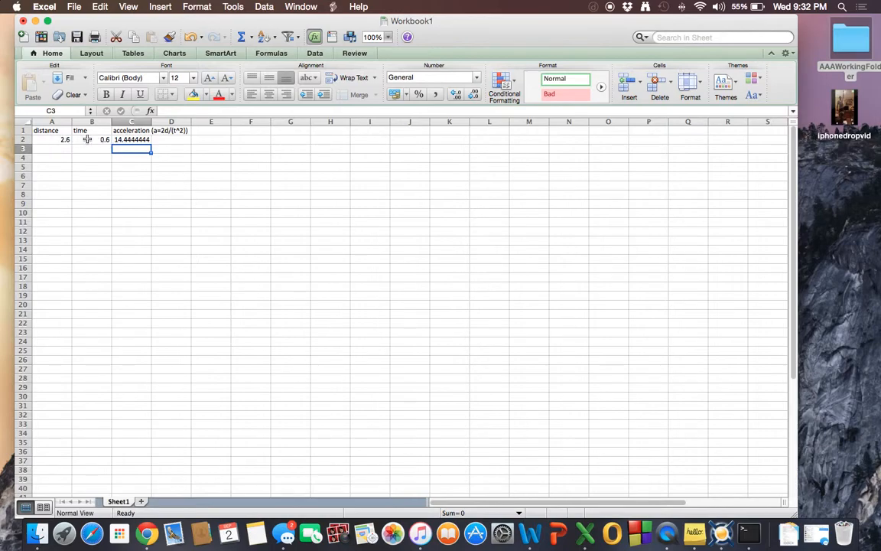
# Reopen the acceleration formula in cell C2 for review and undo the stray E2 reference inserted into it.
pyautogui.doubleClick(126, 139)
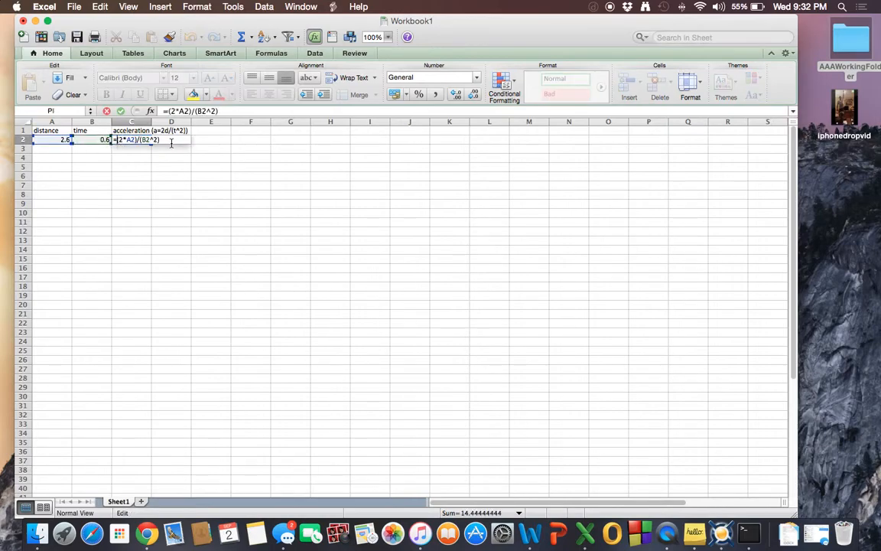
pyautogui.click(224, 142)
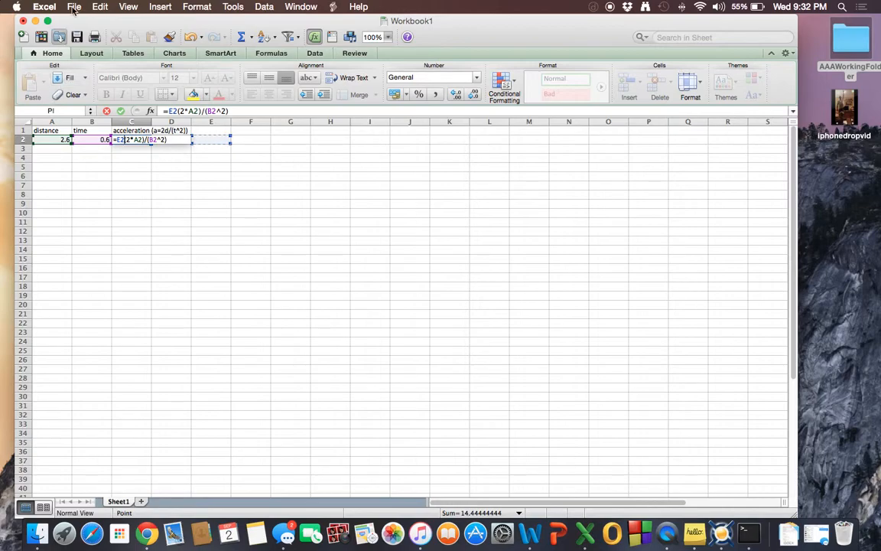
pyautogui.click(74, 7)
pyautogui.moveTo(100, 7)
pyautogui.click(109, 23)
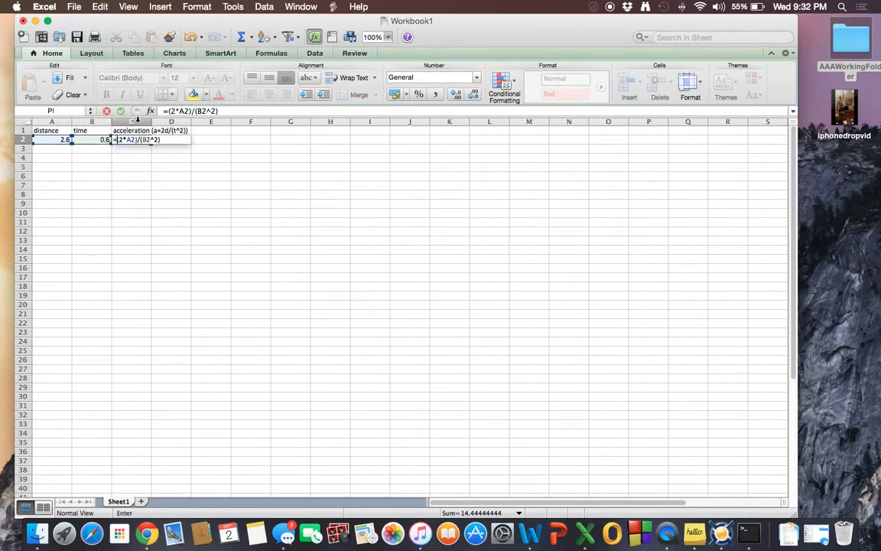
pyautogui.press('Return')
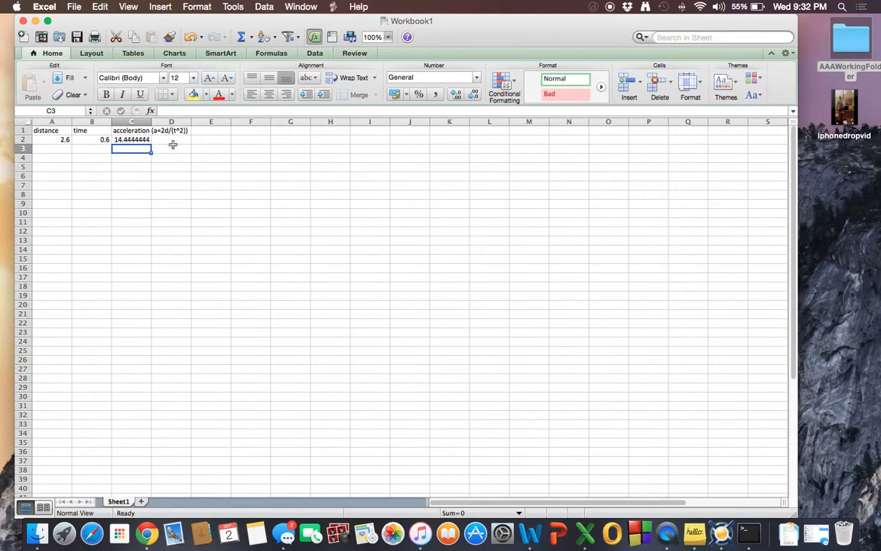
pyautogui.click(49, 141)
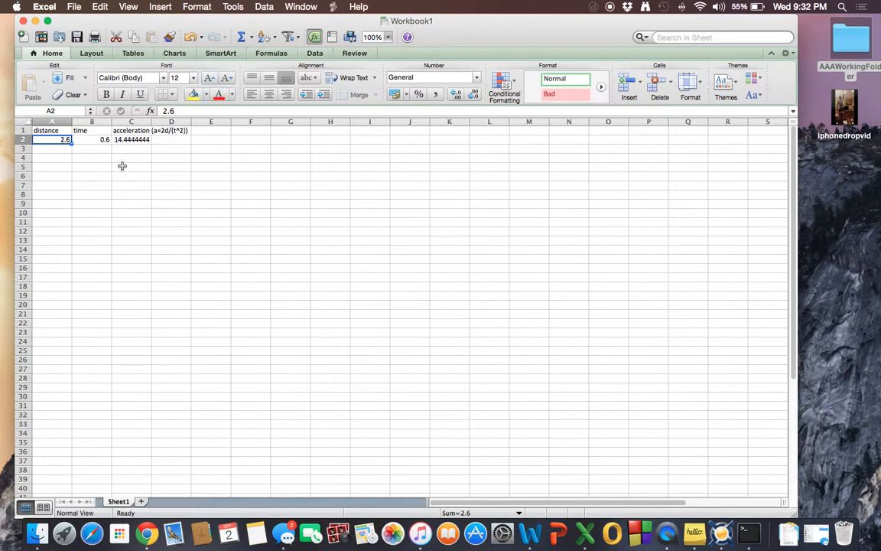
pyautogui.click(165, 139)
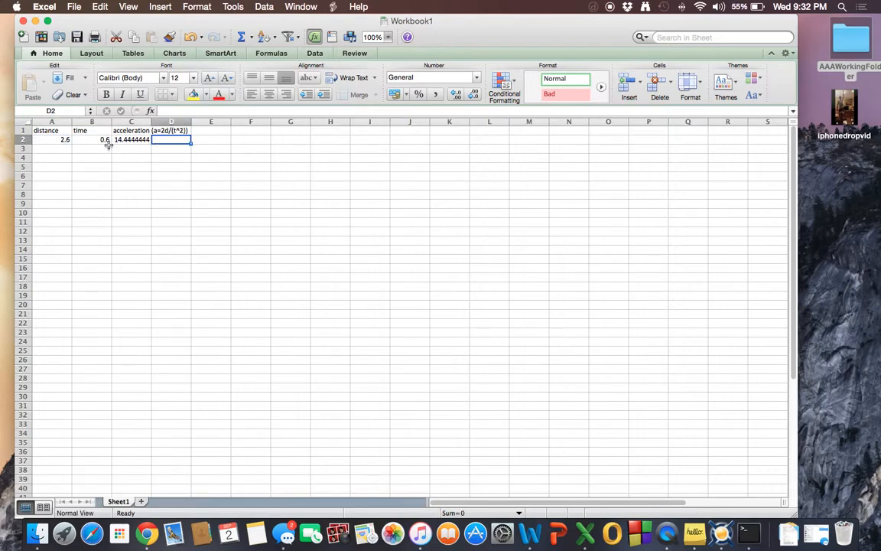
pyautogui.click(123, 140)
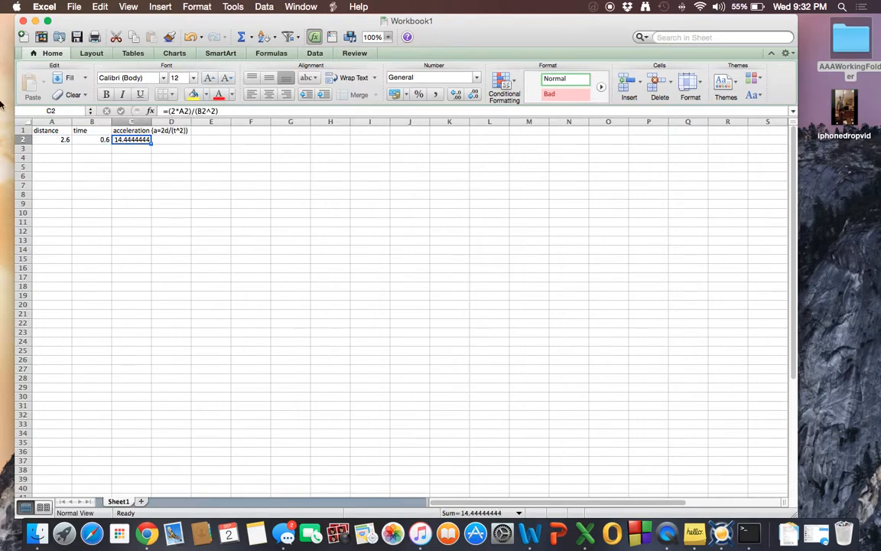
# Enter 3 as the distance in cell A3 and 1 as the time in cell B3.
pyautogui.doubleClick(49, 147)
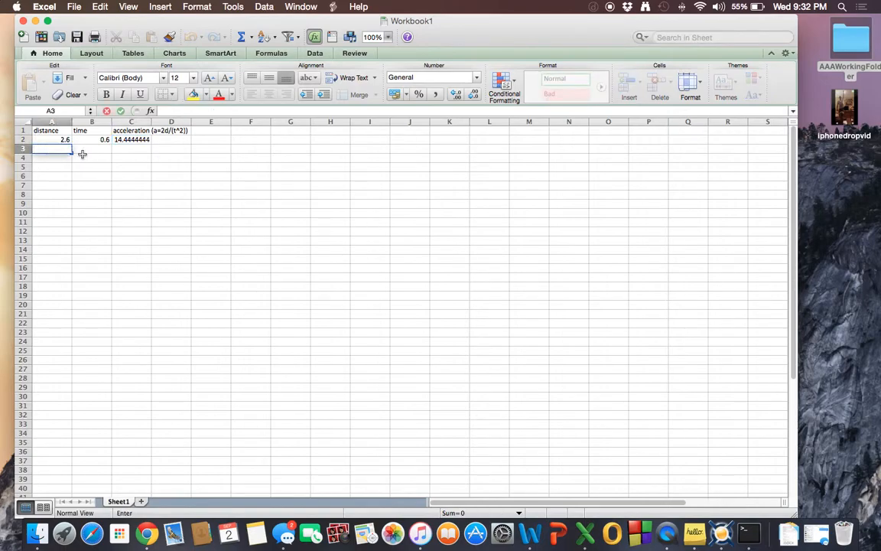
pyautogui.click(84, 149)
pyautogui.doubleClick(59, 147)
pyautogui.write('3')
pyautogui.press('Return')
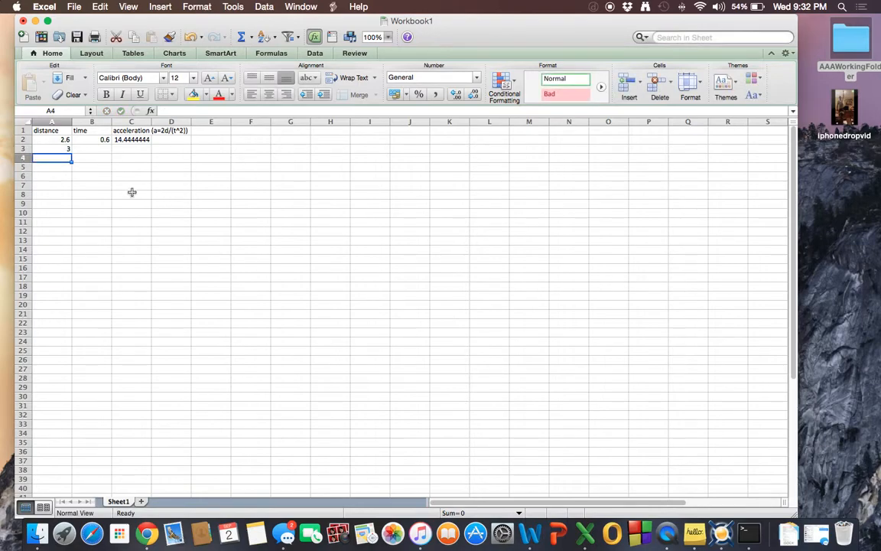
pyautogui.click(85, 148)
pyautogui.doubleClick(86, 149)
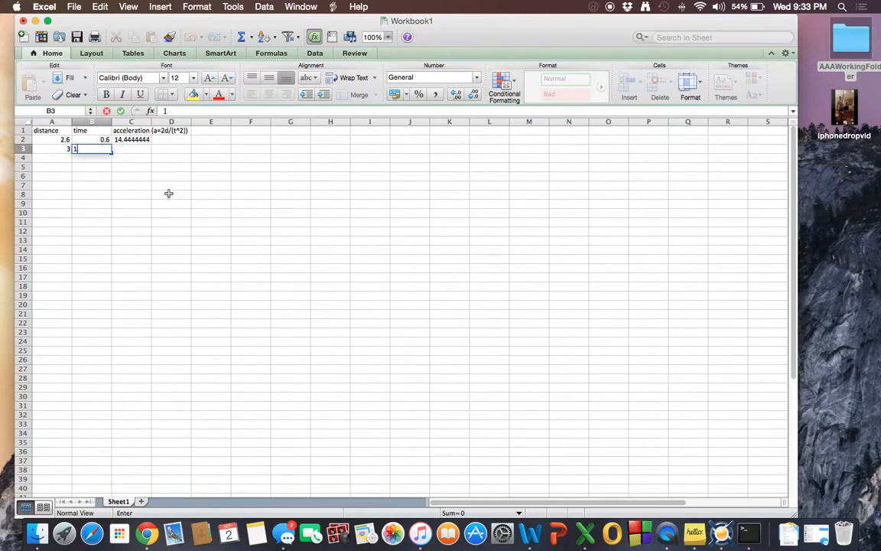
pyautogui.write('1')
pyautogui.press('Return')
# Fill the acceleration formula from cell C2 down into cell C3.
pyautogui.click(121, 150)
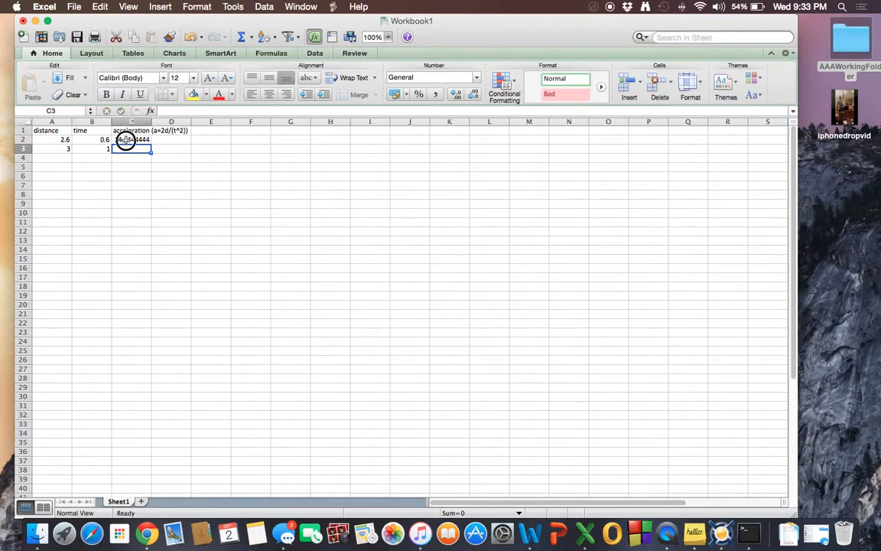
pyautogui.click(125, 140)
pyautogui.moveTo(152, 143); pyautogui.dragTo(153, 152)
pyautogui.click(126, 161)
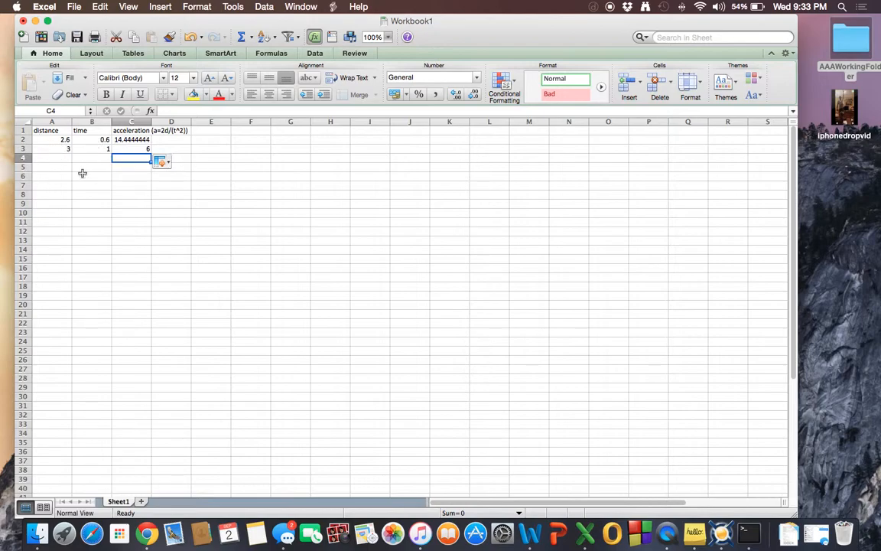
pyautogui.click(118, 139)
# Enter the distance values 4, 5, 6 and 7 in cells A4 to A7.
pyautogui.click(58, 157)
pyautogui.doubleClick(58, 157)
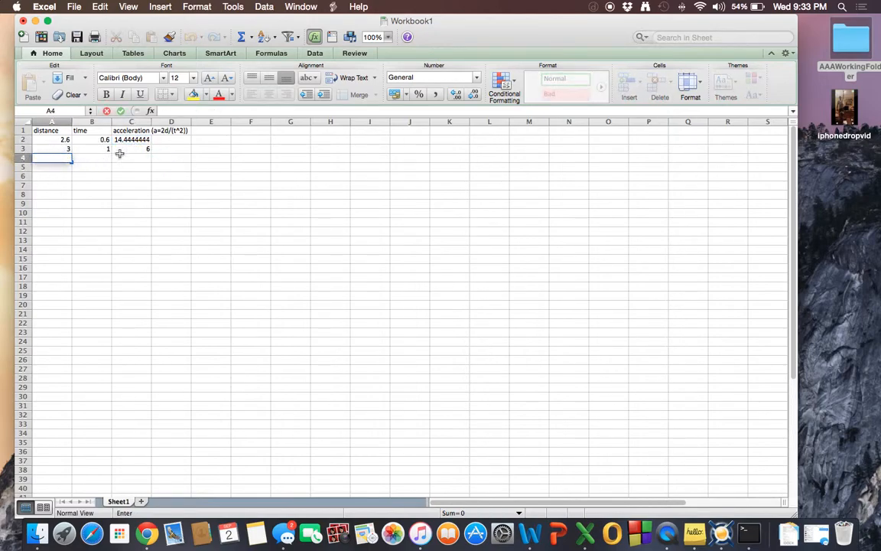
pyautogui.click(117, 150)
pyautogui.doubleClick(56, 159)
pyautogui.press('BackSpace')
pyautogui.write('4')
pyautogui.press('Return')
pyautogui.write('5')
pyautogui.press('Return')
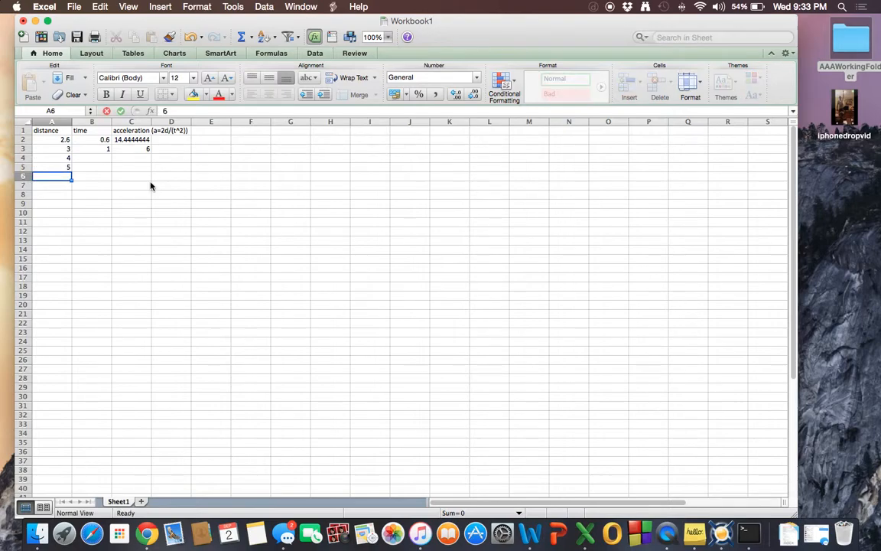
pyautogui.write('6')
pyautogui.press('Return')
pyautogui.write('7')
pyautogui.press('Return')
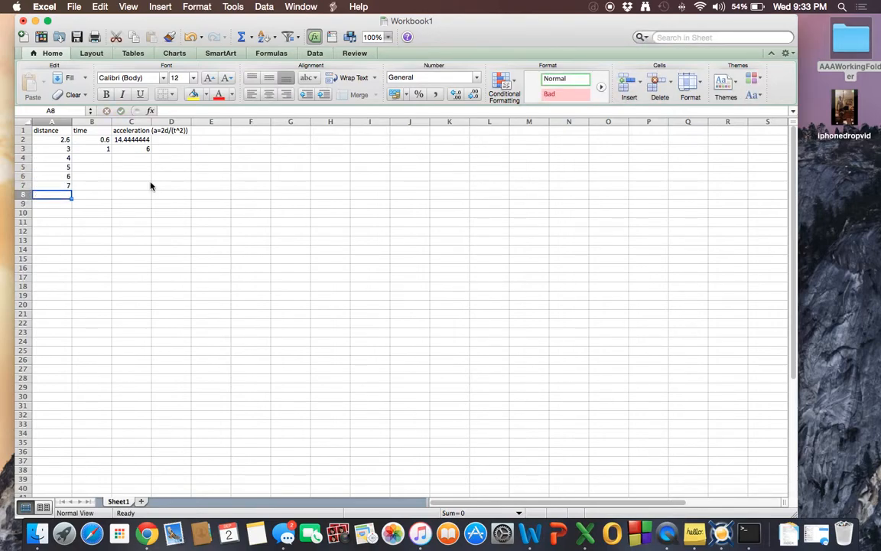
# Enter the time values 2, 3, 4 and 5 in cells B4 to B7.
pyautogui.doubleClick(100, 158)
pyautogui.write('2')
pyautogui.press('Return')
pyautogui.write('3')
pyautogui.press('Return')
pyautogui.write('4')
pyautogui.press('Return')
pyautogui.write('5')
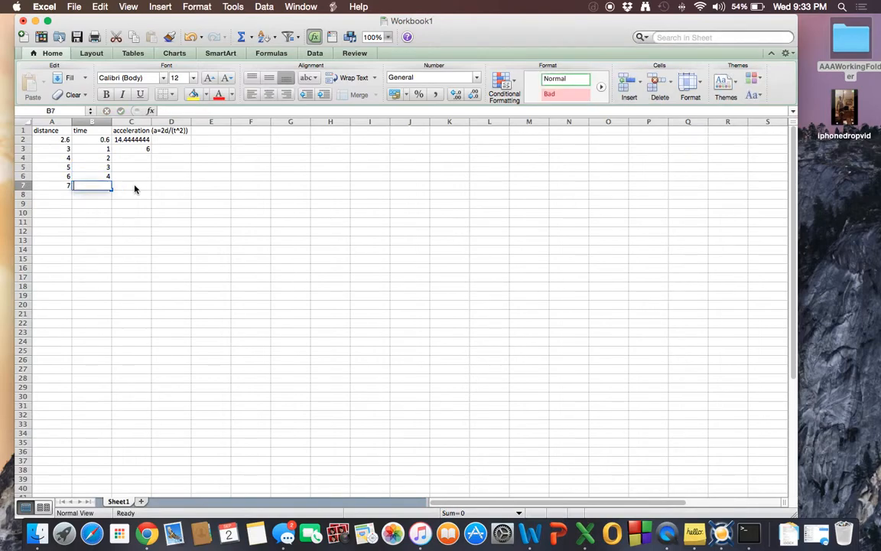
pyautogui.press('Return')
# Fill the acceleration formula from cell C3 down through cell C7.
pyautogui.click(121, 161)
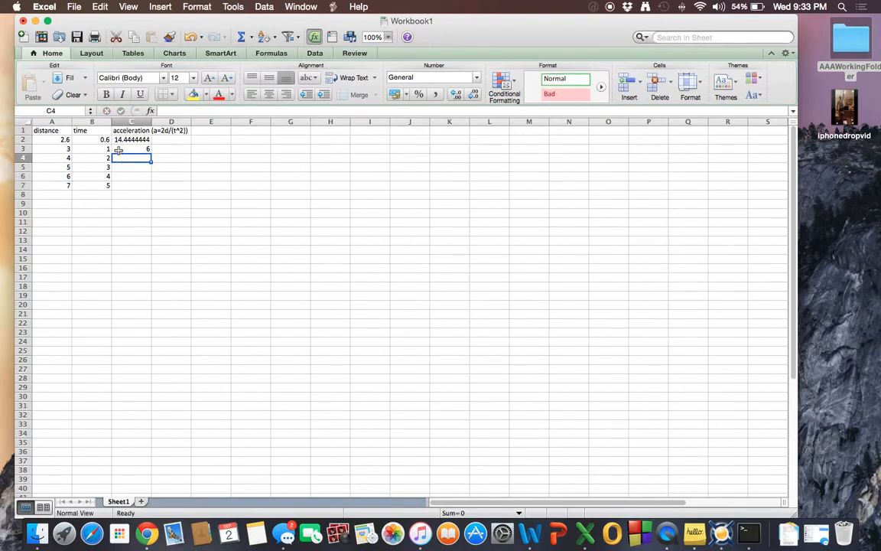
pyautogui.click(132, 148)
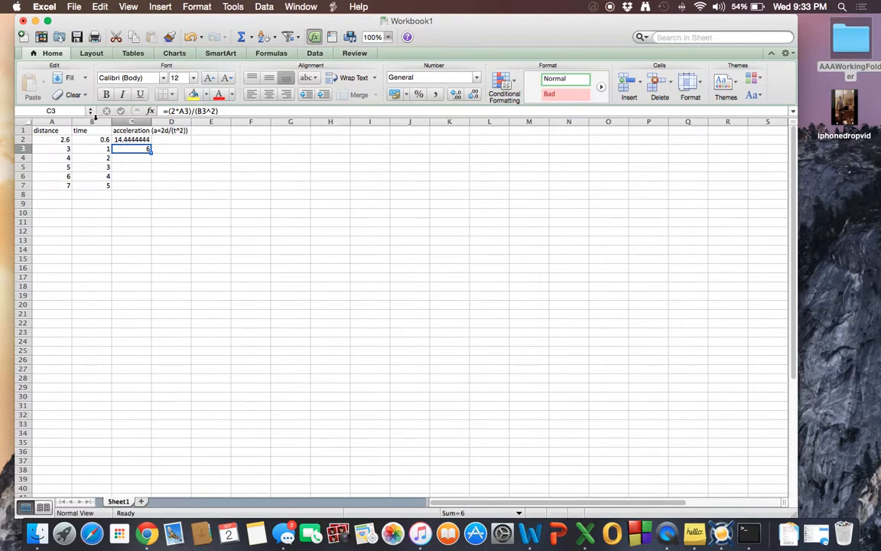
pyautogui.moveTo(153, 155); pyautogui.dragTo(149, 187)
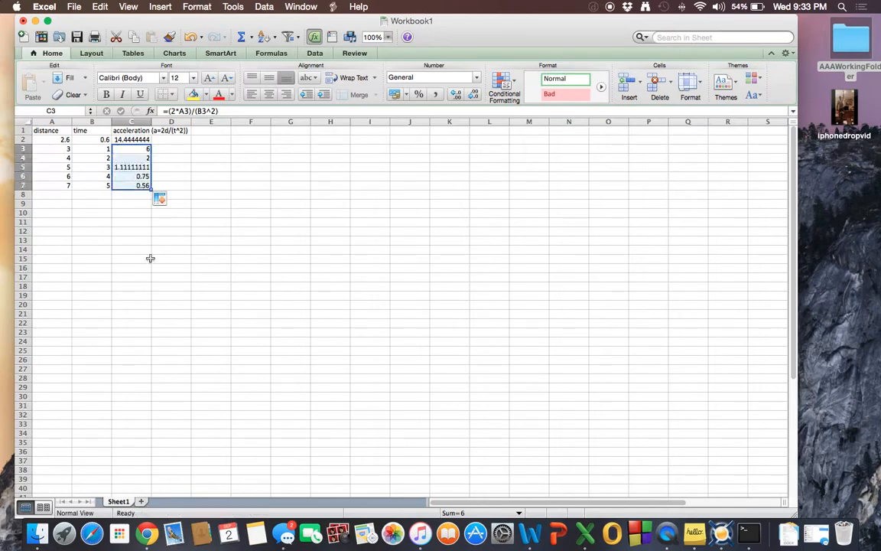
# Review the acceleration formulas in cells C4 and C2 against the formula given in the column header.
pyautogui.click(173, 158)
pyautogui.click(125, 156)
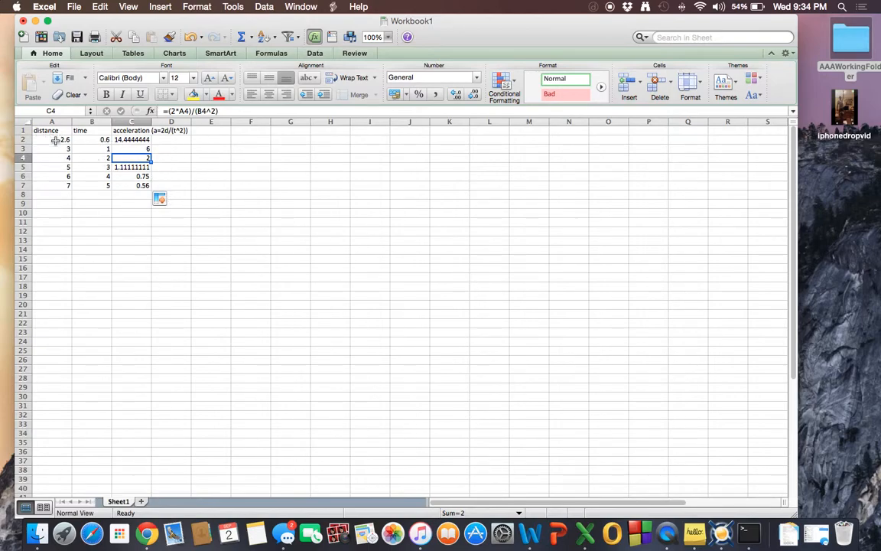
pyautogui.click(122, 140)
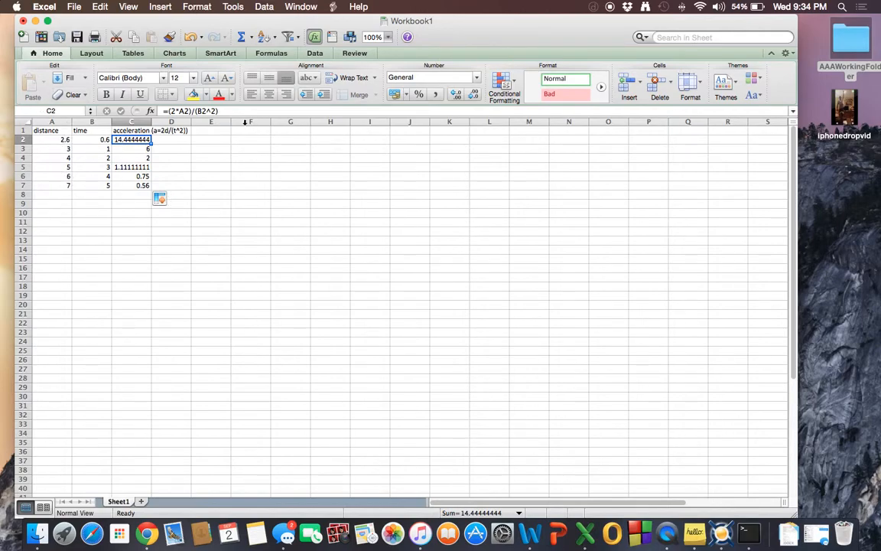
pyautogui.click(161, 132)
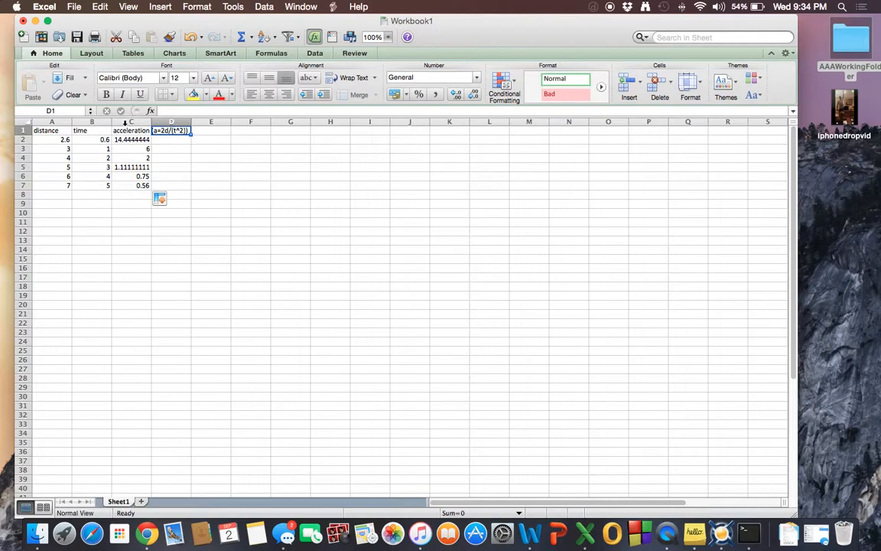
pyautogui.click(163, 149)
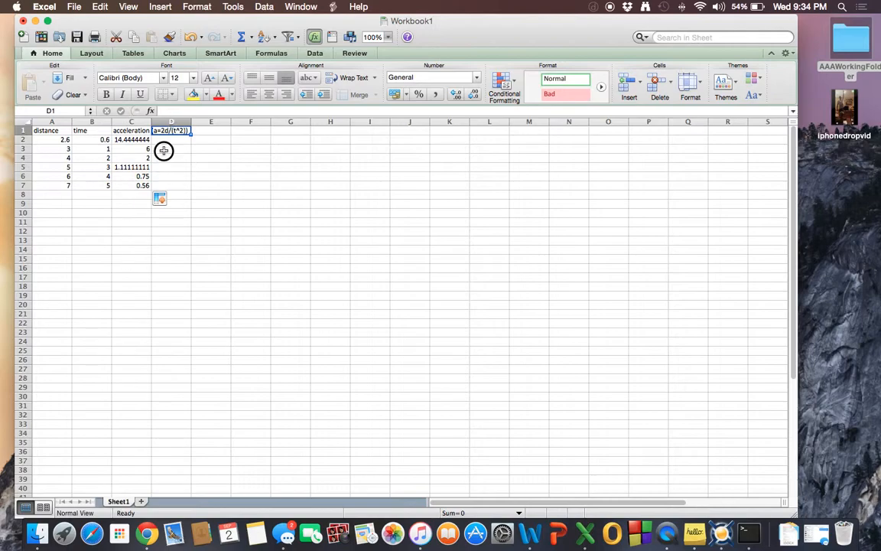
pyautogui.click(50, 193)
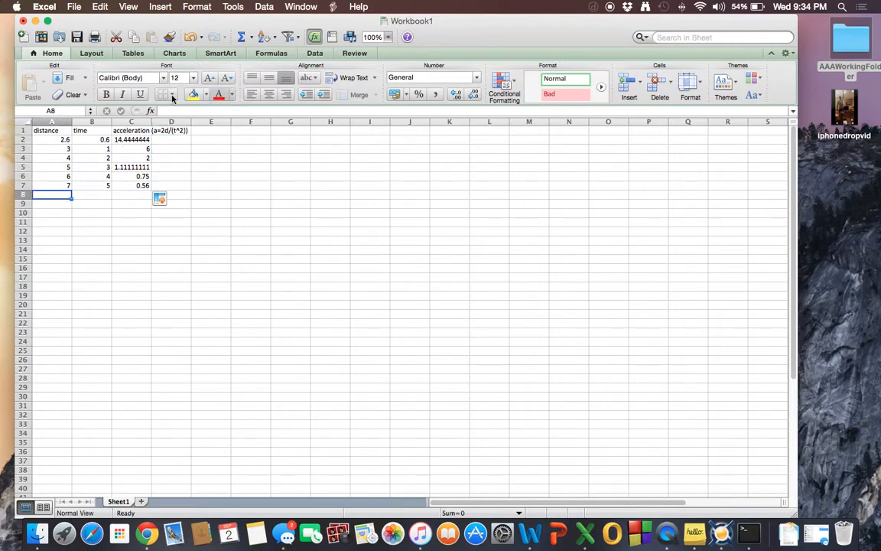
pyautogui.click(80, 194)
pyautogui.click(127, 193)
pyautogui.click(48, 194)
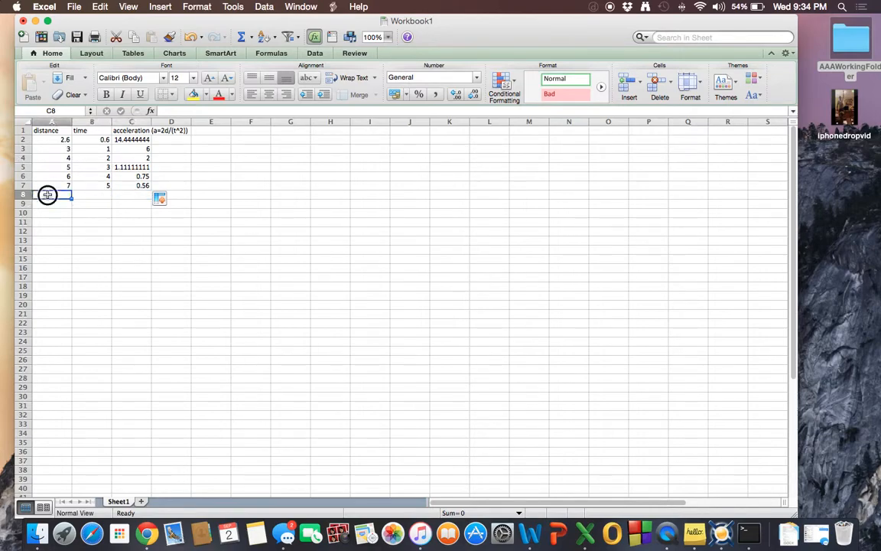
pyautogui.click(133, 195)
pyautogui.click(56, 194)
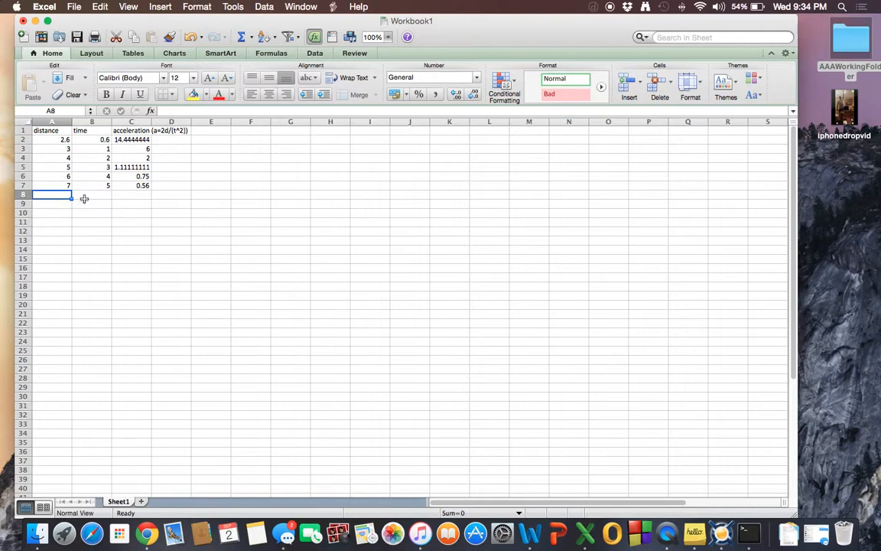
pyautogui.click(80, 194)
pyautogui.click(128, 195)
pyautogui.click(170, 195)
pyautogui.click(134, 201)
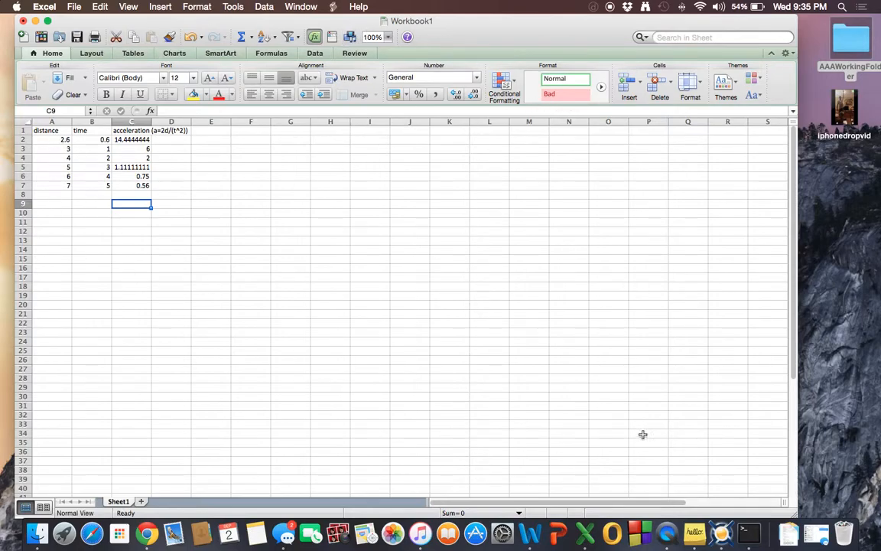
# Review the measurement and derivation notes in Word and return to the Excel workbook.
pyautogui.click(530, 534)
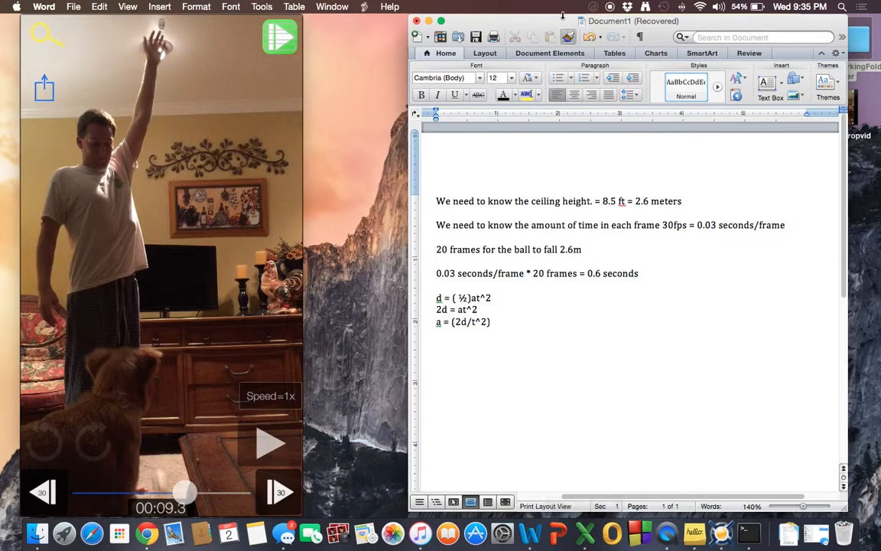
pyautogui.click(585, 533)
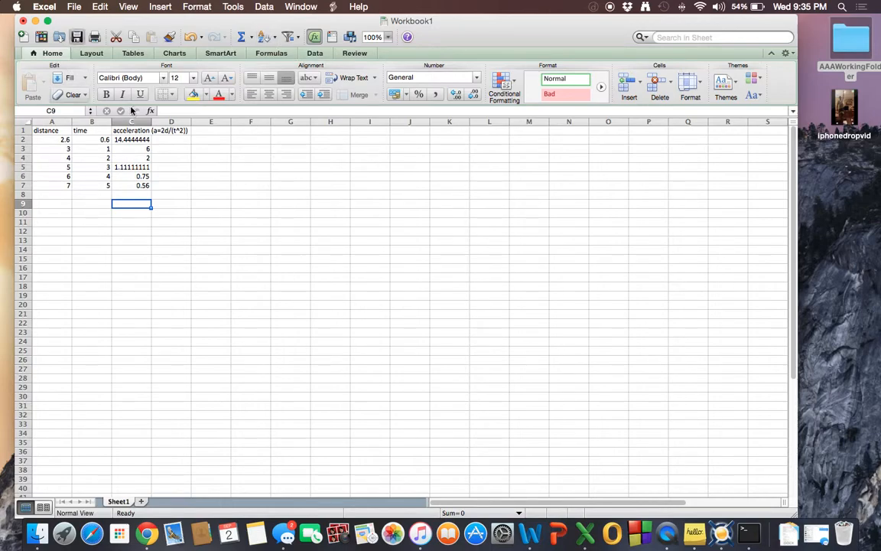